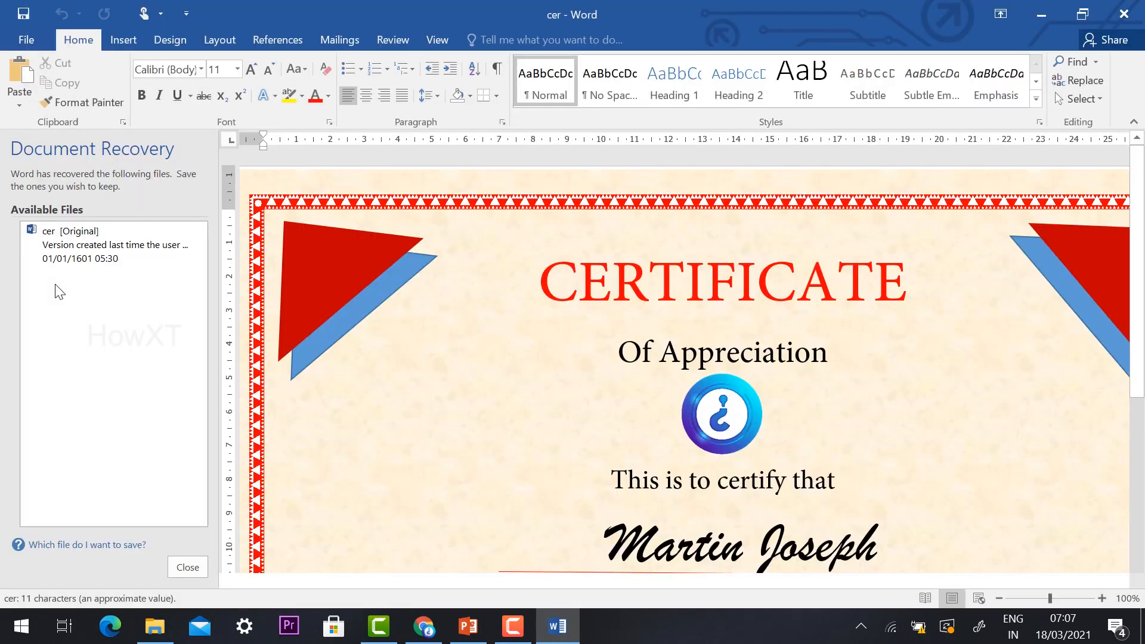
# Step: Create a new blank document separate from the finished certificate
pyautogui.keyDown('ctrl'); pyautogui.scroll(-5, 430, 373); pyautogui.keyUp('ctrl')
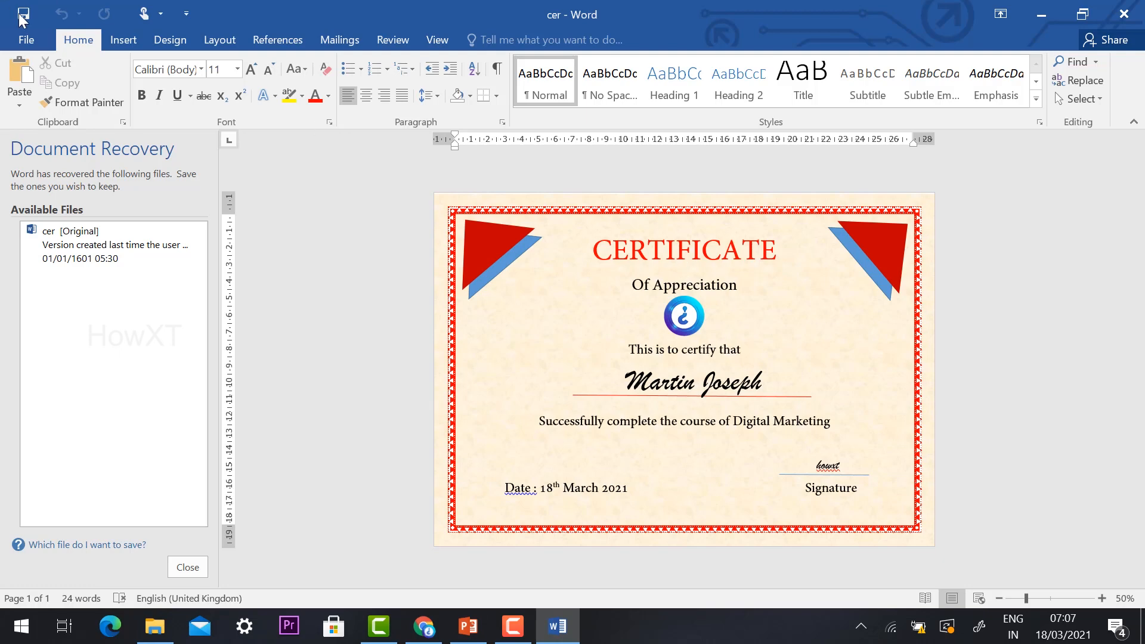
pyautogui.click(33, 44)
pyautogui.click(25, 104)
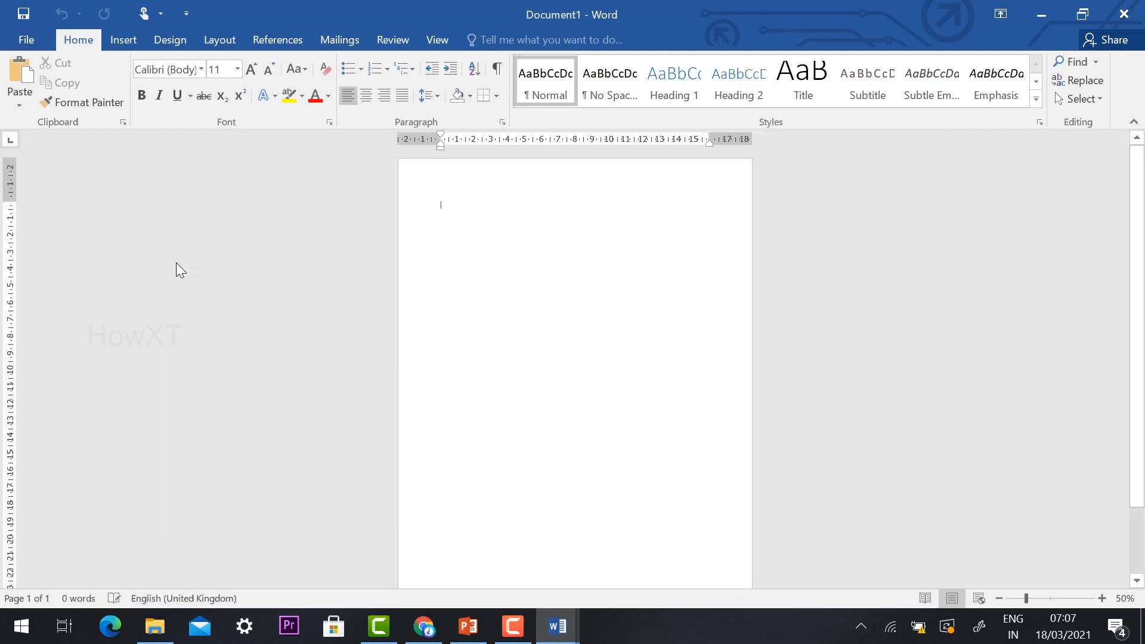
# Step: Set the blank document's page orientation to Landscape
pyautogui.keyDown('ctrl'); pyautogui.scroll(-1, 333, 257); pyautogui.keyUp('ctrl')
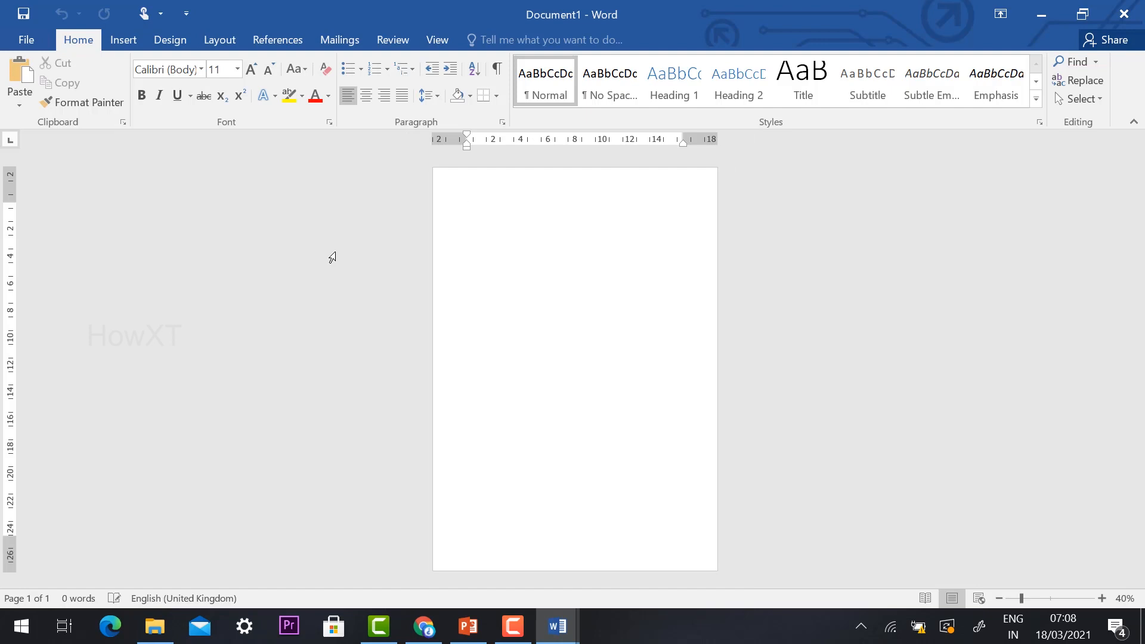
pyautogui.click(218, 40)
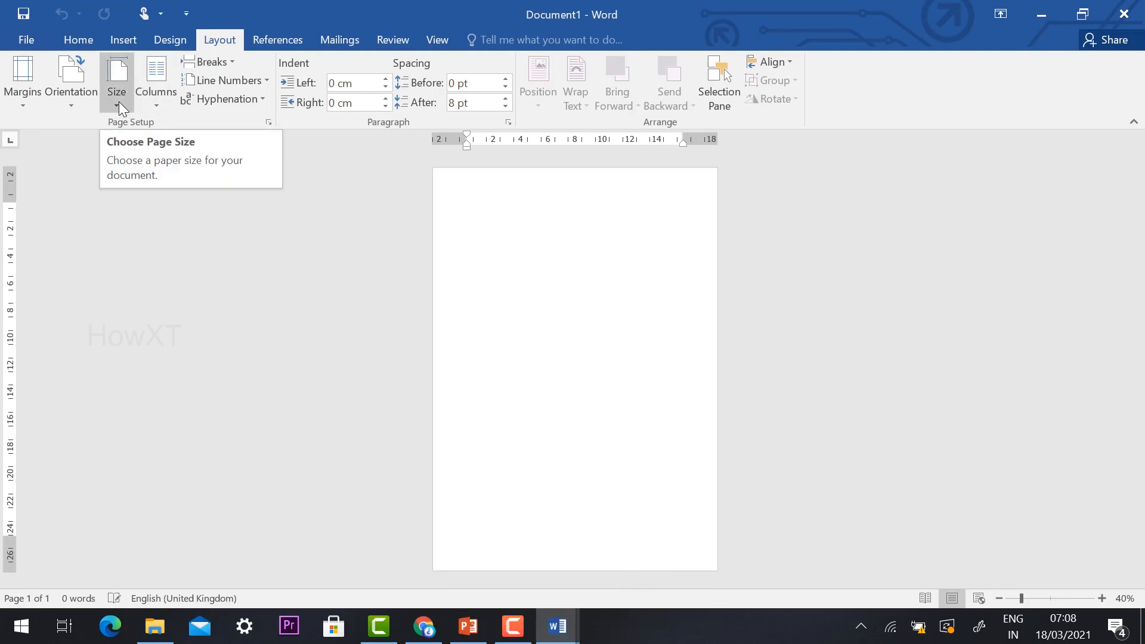
pyautogui.click(70, 93)
pyautogui.click(98, 168)
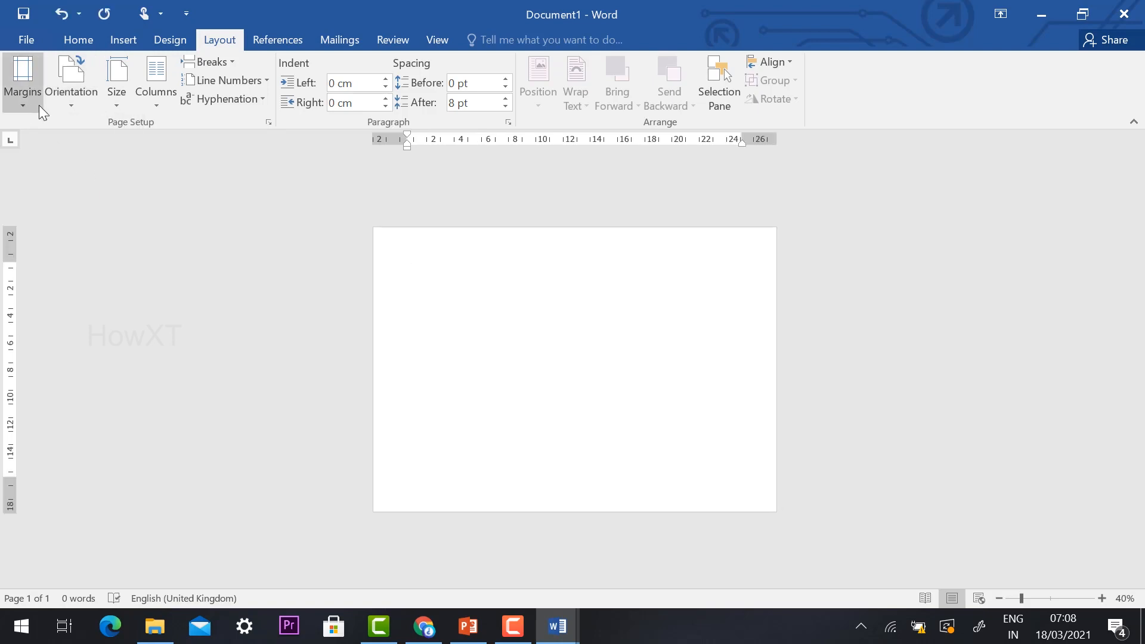
pyautogui.click(60, 105)
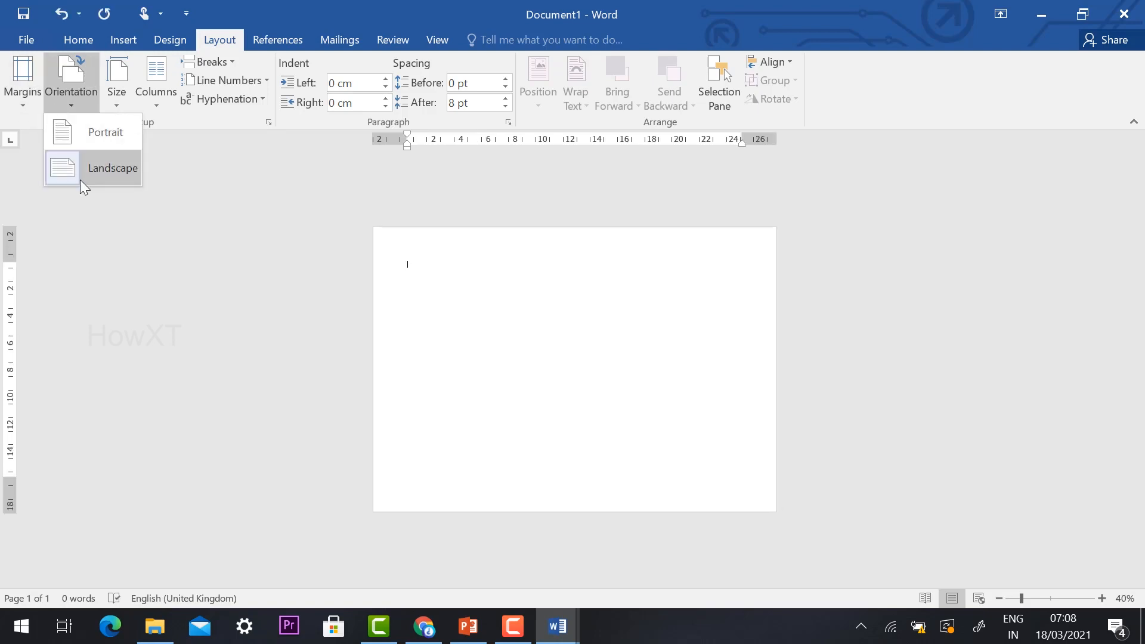
pyautogui.click(80, 181)
# Step: Apply the Narrow margin preset of 1.27 cm on all sides to the page
pyautogui.click(24, 110)
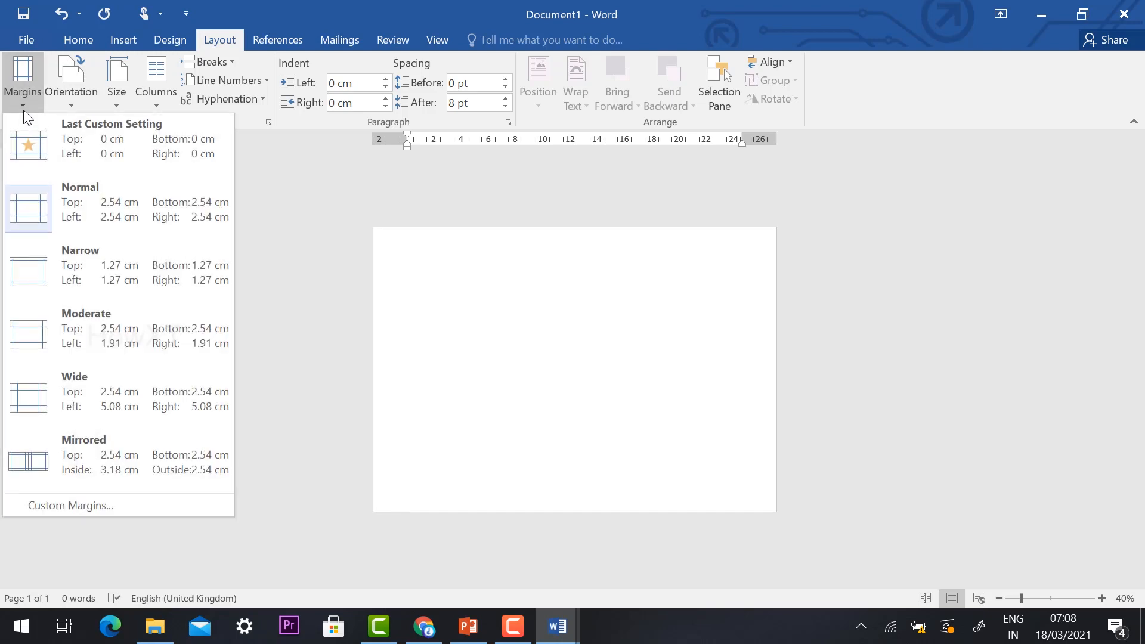
pyautogui.click(102, 274)
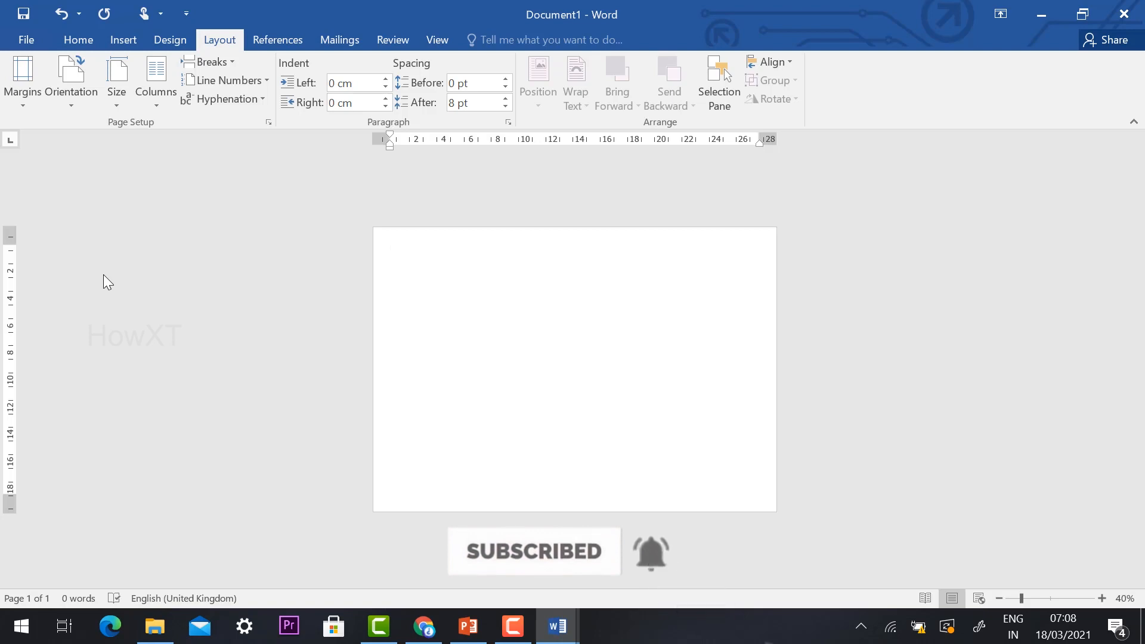
pyautogui.click(81, 84)
pyautogui.click(34, 88)
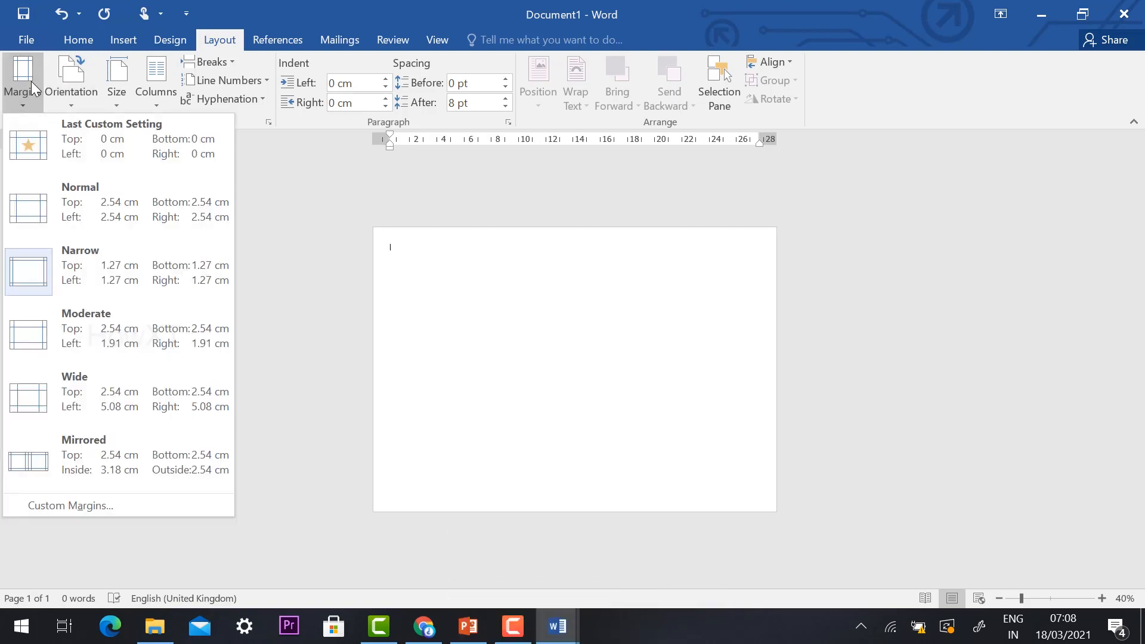
pyautogui.click(34, 88)
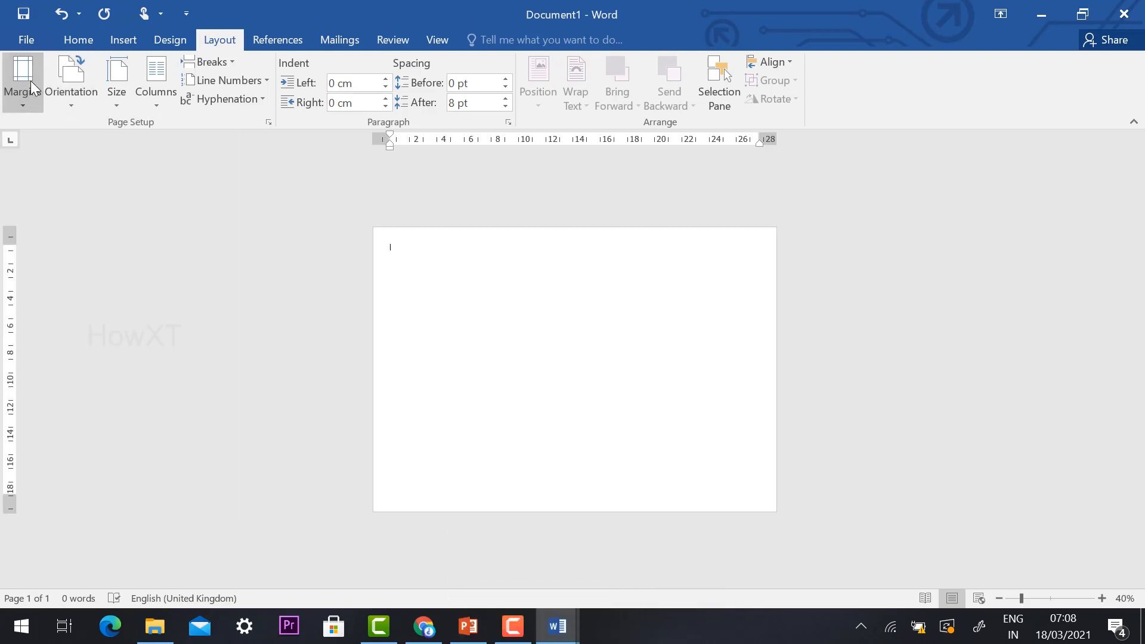
# Step: Draw a rectangle covering the page, about 20.76 cm high, and widen it to about 29.73 cm to reach the page's left edge
pyautogui.click(127, 40)
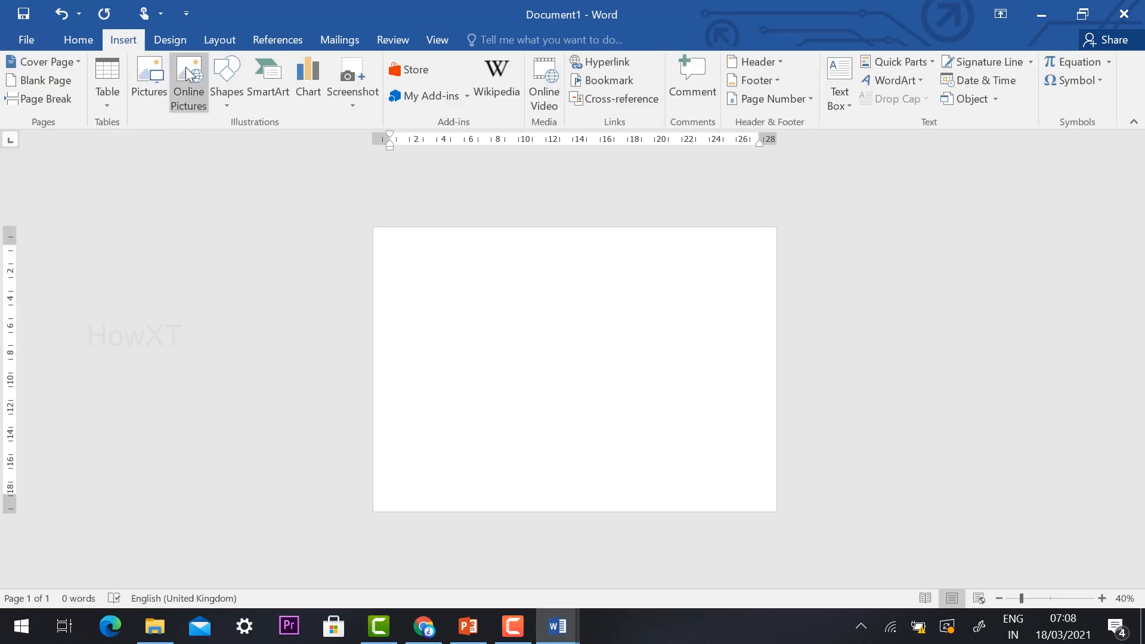
pyautogui.click(231, 85)
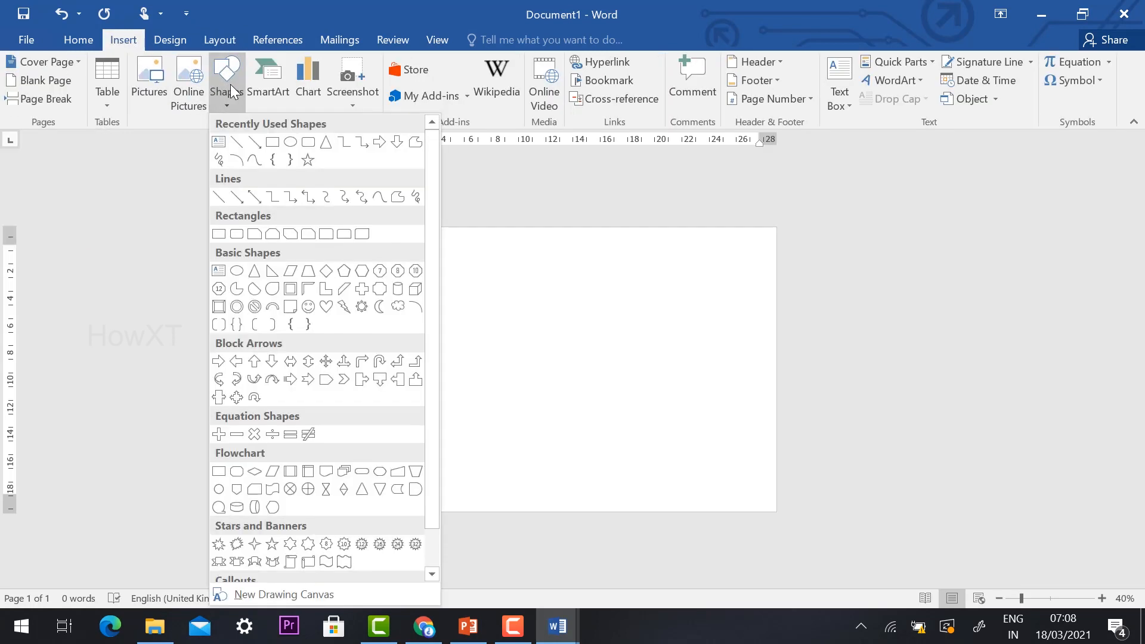
pyautogui.click(274, 143)
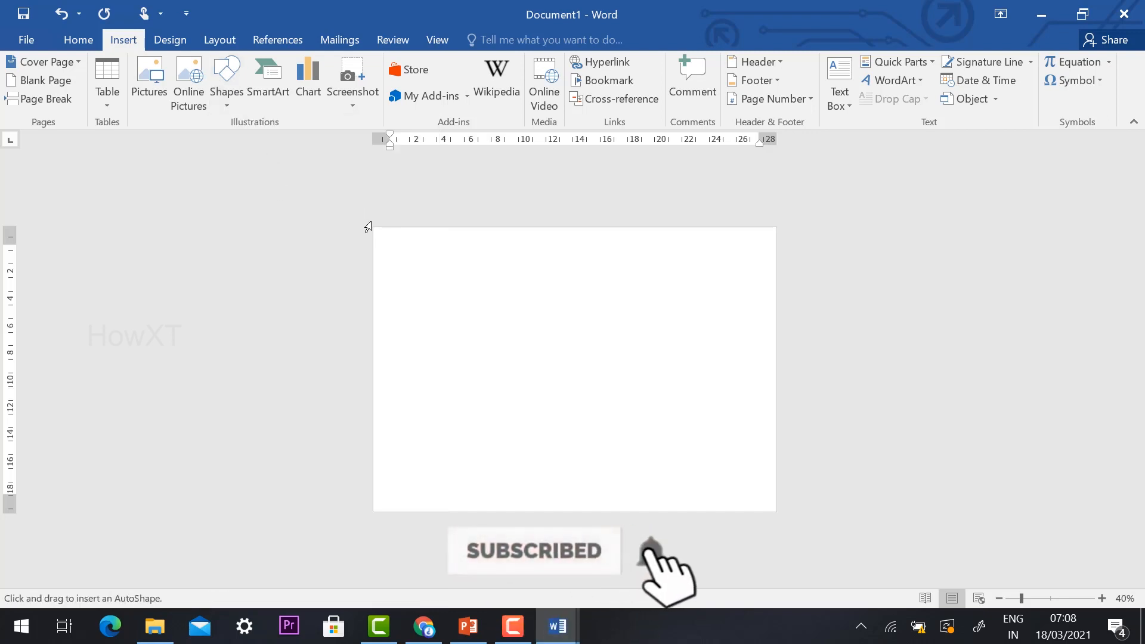
pyautogui.moveTo(375, 228)
pyautogui.mouseDown()
pyautogui.moveTo(393, 289)
pyautogui.moveTo(559, 481)
pyautogui.moveTo(779, 519)
pyautogui.moveTo(777, 509)
pyautogui.mouseUp()
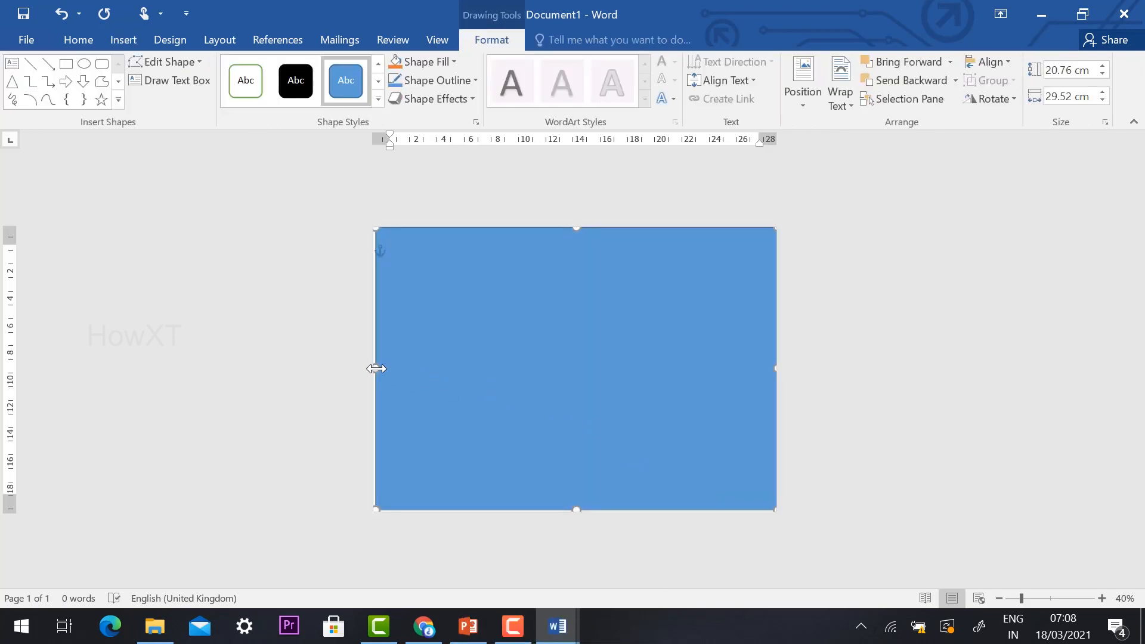
pyautogui.moveTo(376, 368); pyautogui.dragTo(370, 370)
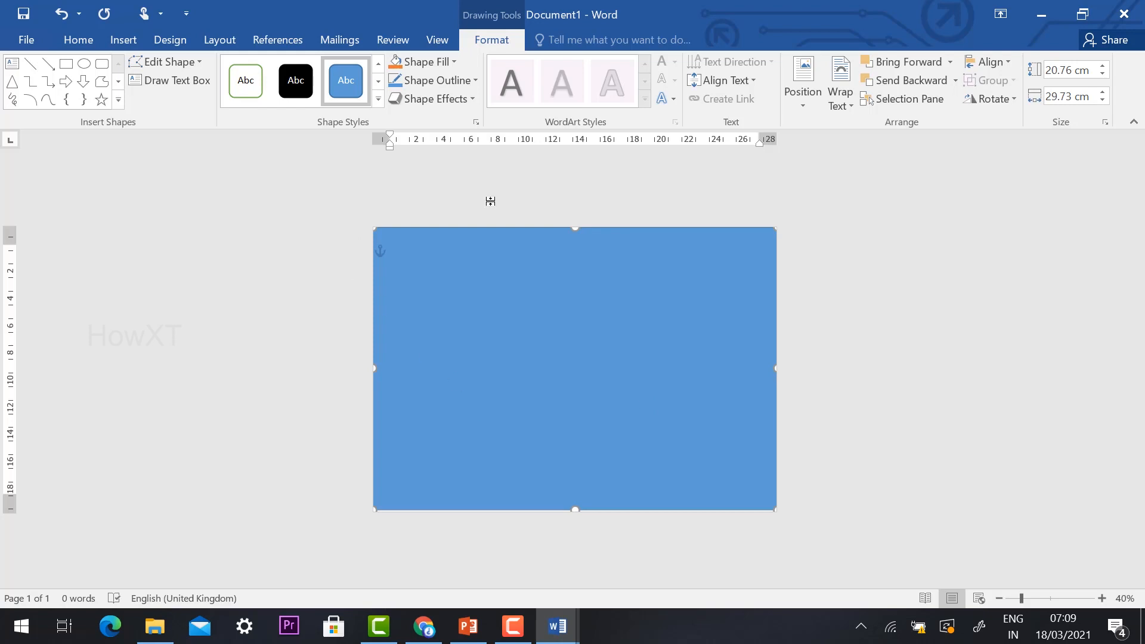
# Step: Fill the page-sized rectangle with the pale cream parchment-like texture
pyautogui.click(451, 63)
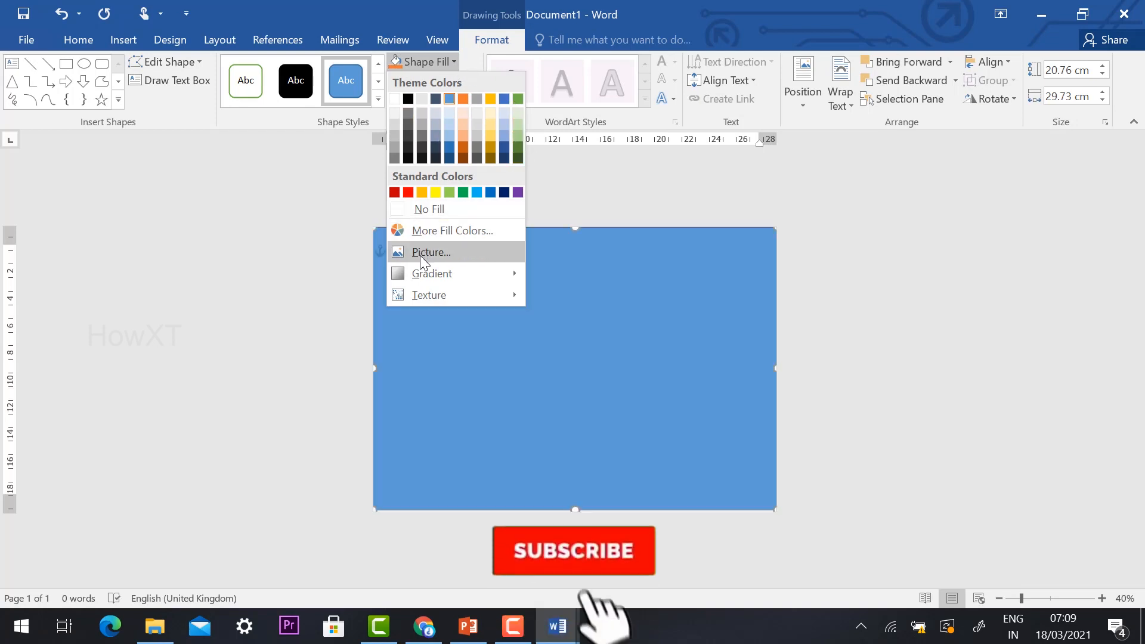
pyautogui.moveTo(421, 274)
pyautogui.moveTo(427, 297)
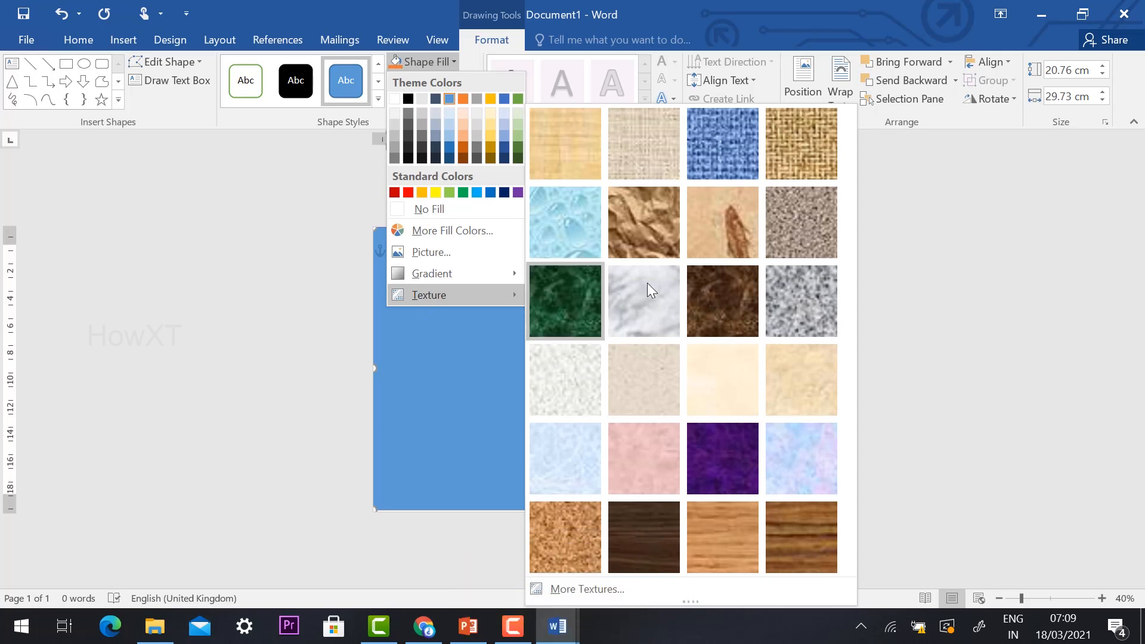
pyautogui.click(721, 384)
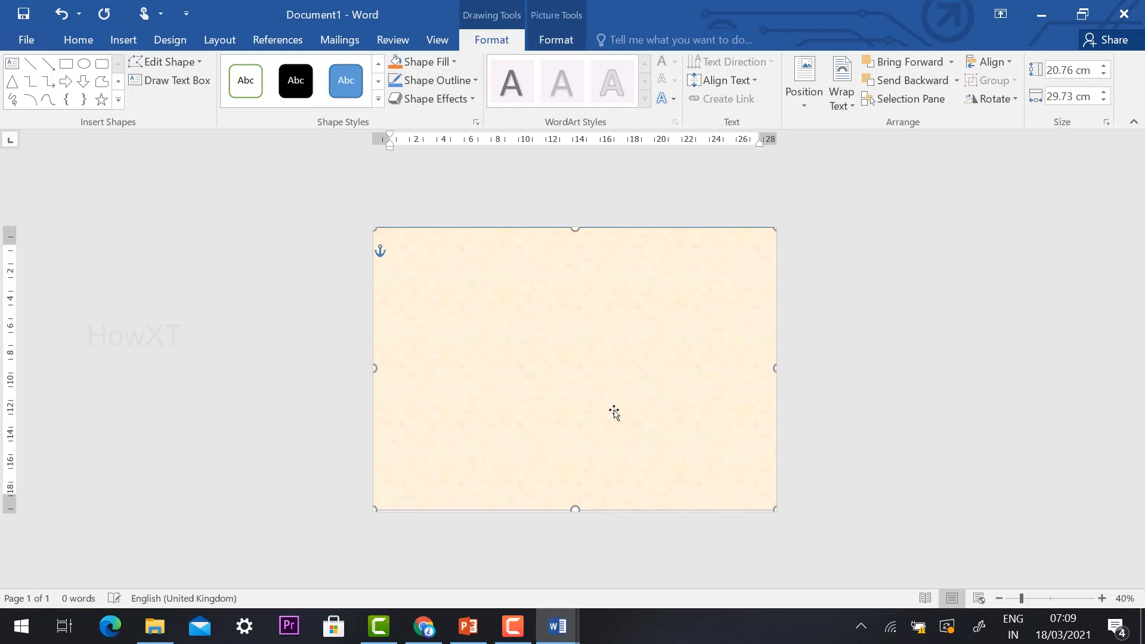
# Step: Remove the outline from the textured background rectangle and deselect it
pyautogui.click(456, 81)
pyautogui.click(452, 227)
pyautogui.click(924, 320)
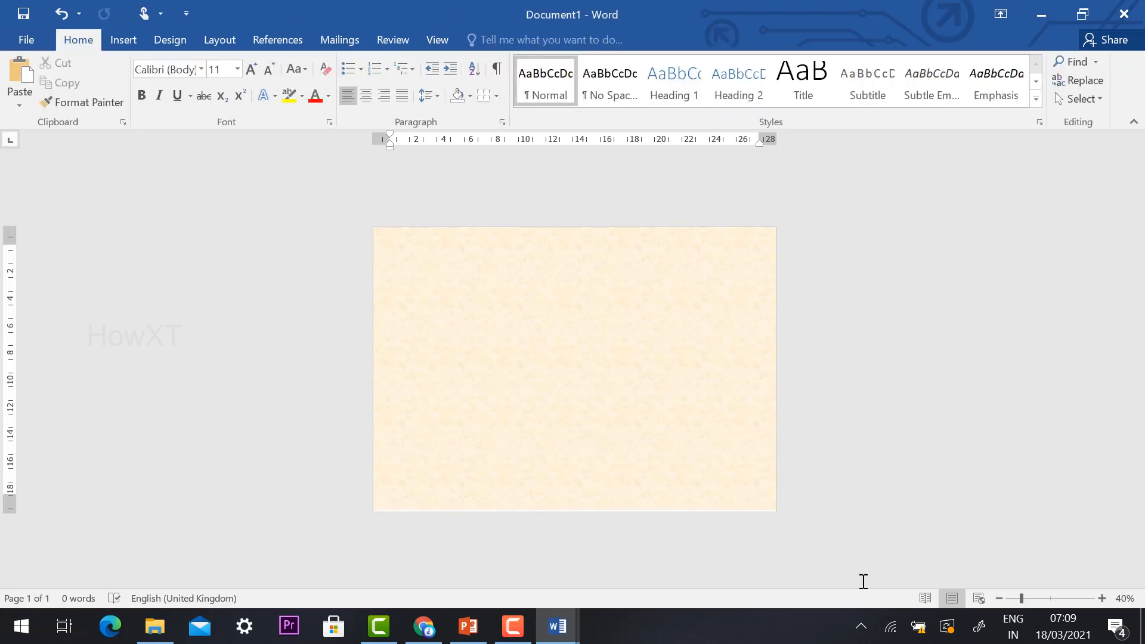
# Step: Stretch the background rectangle's lower edge down to the bottom edge of the page
pyautogui.scroll(1, 485, 439)
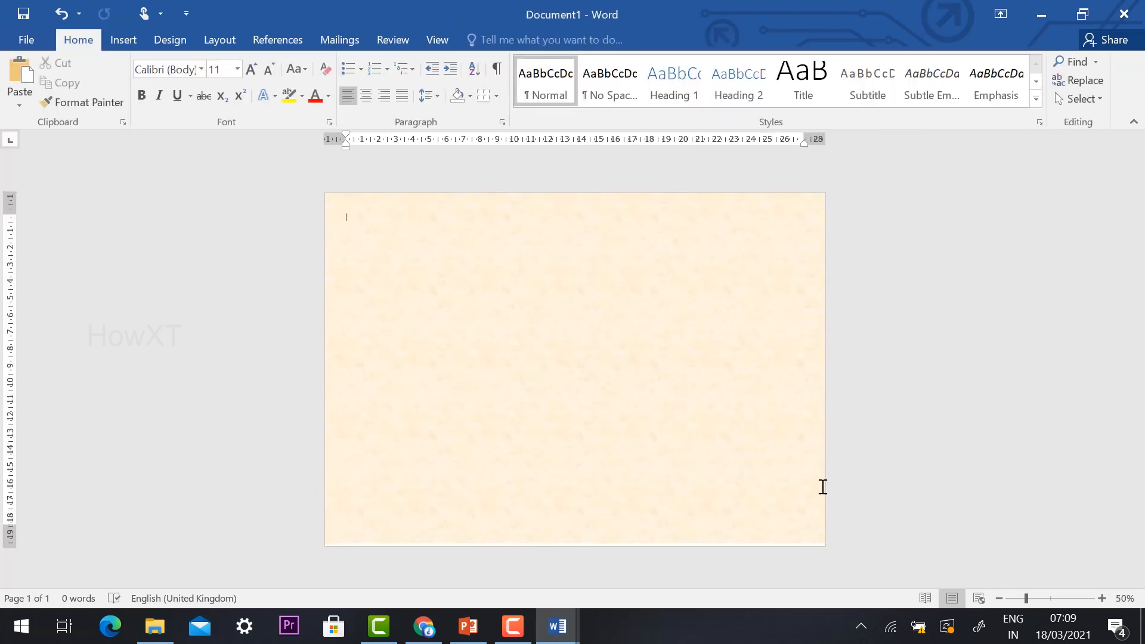
pyautogui.click(574, 541)
pyautogui.moveTo(576, 548); pyautogui.dragTo(575, 547)
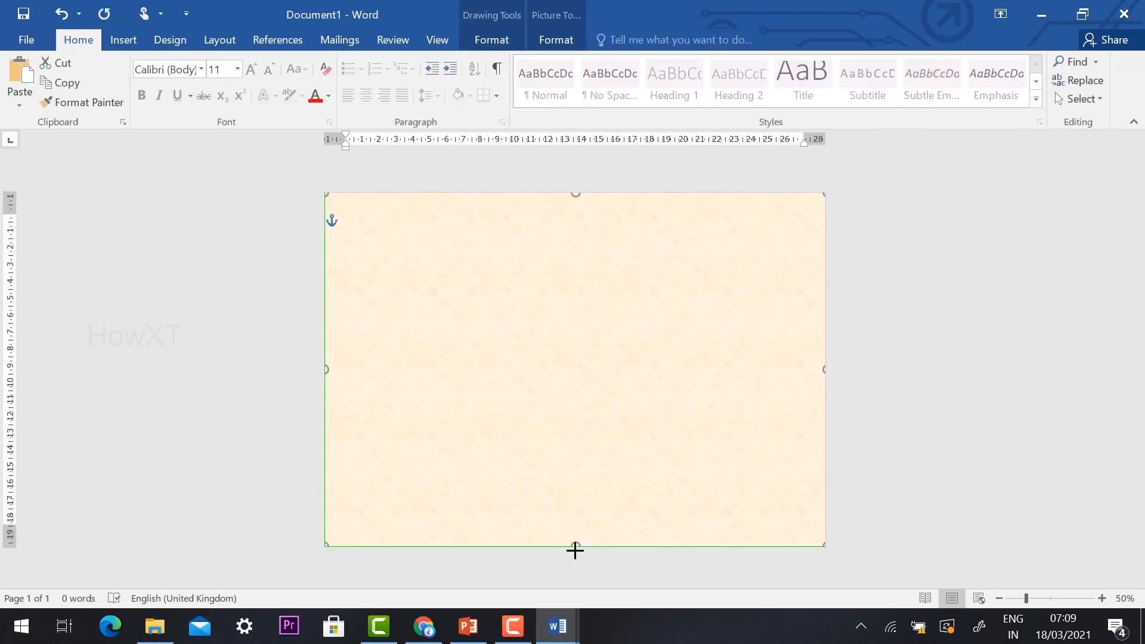
pyautogui.click(261, 371)
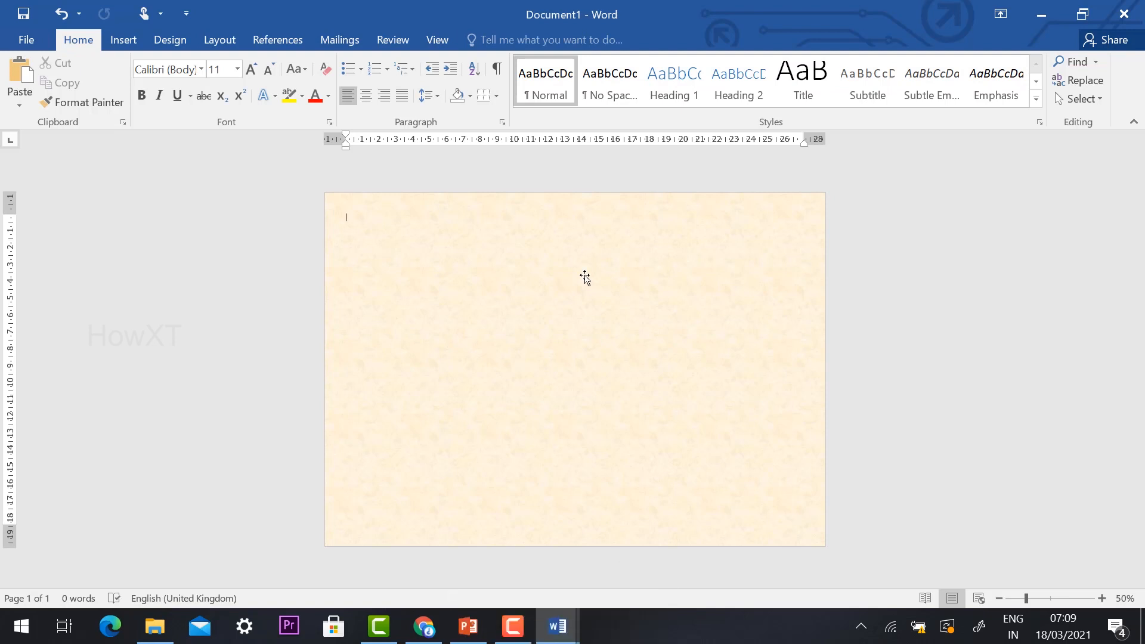
# Step: Choose a decorative wavy ribbon art pattern as the page border for the whole document
pyautogui.click(162, 45)
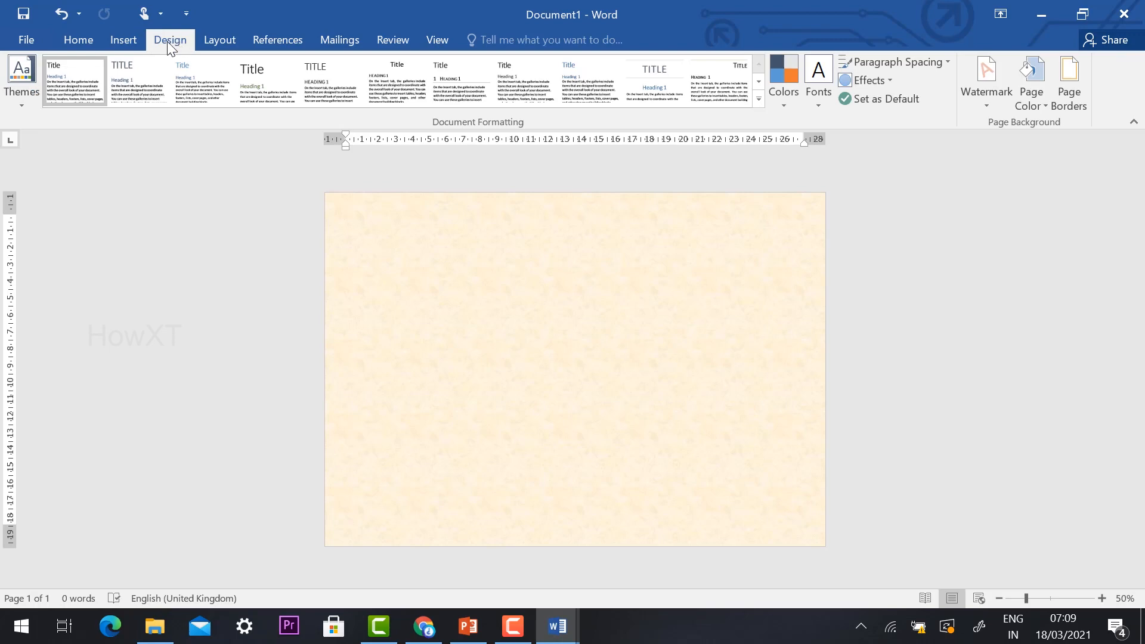
pyautogui.click(1068, 84)
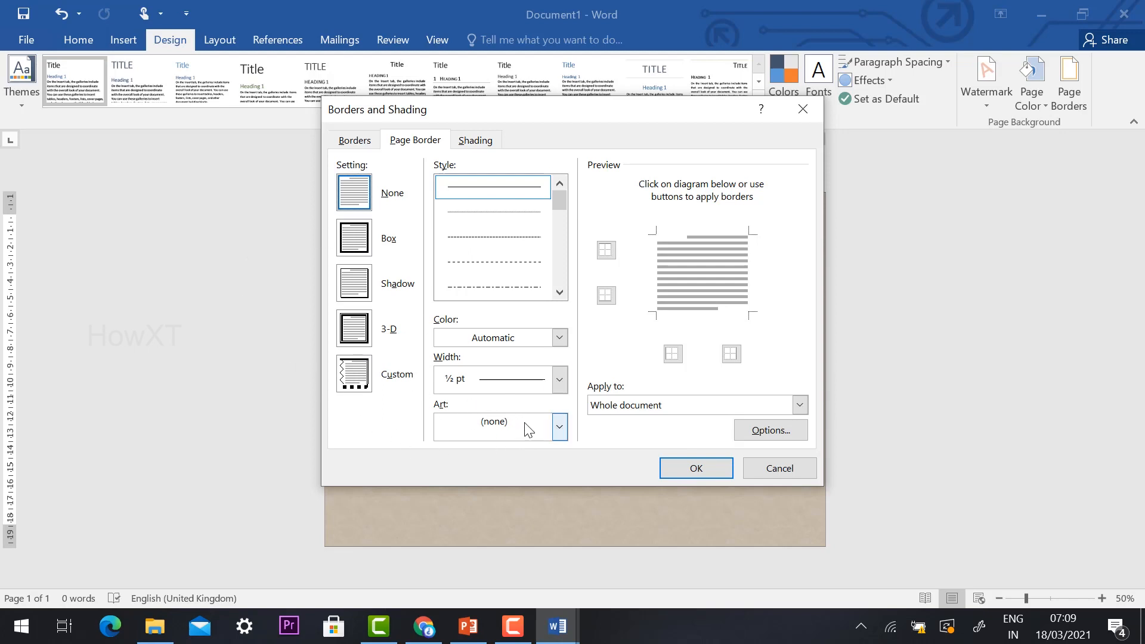
pyautogui.click(561, 434)
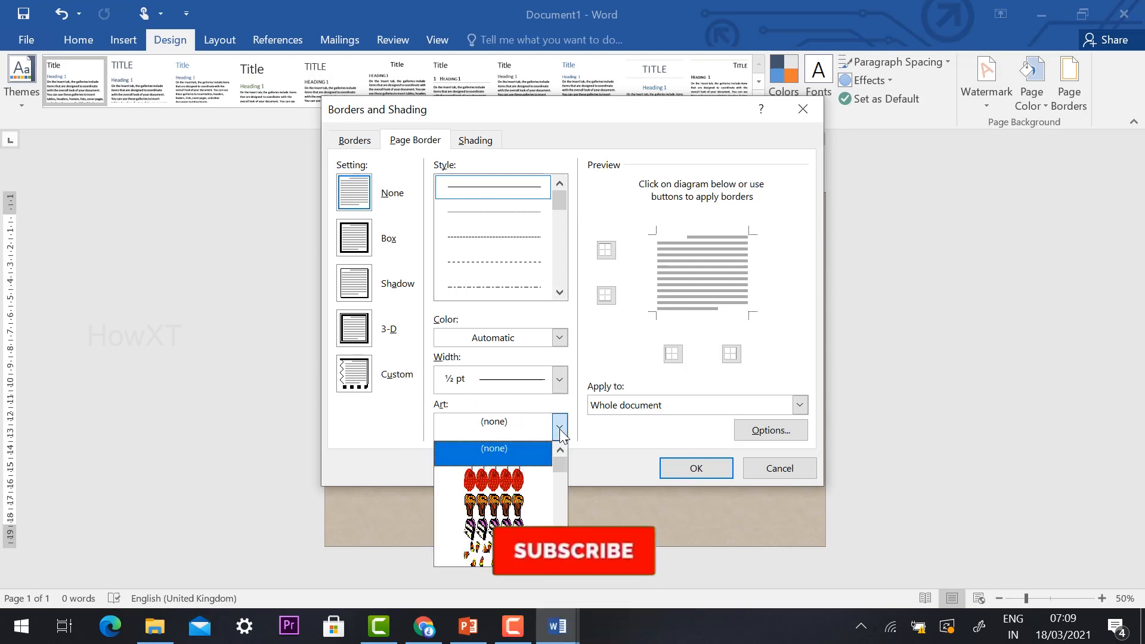
pyautogui.scroll(-5, 520, 482)
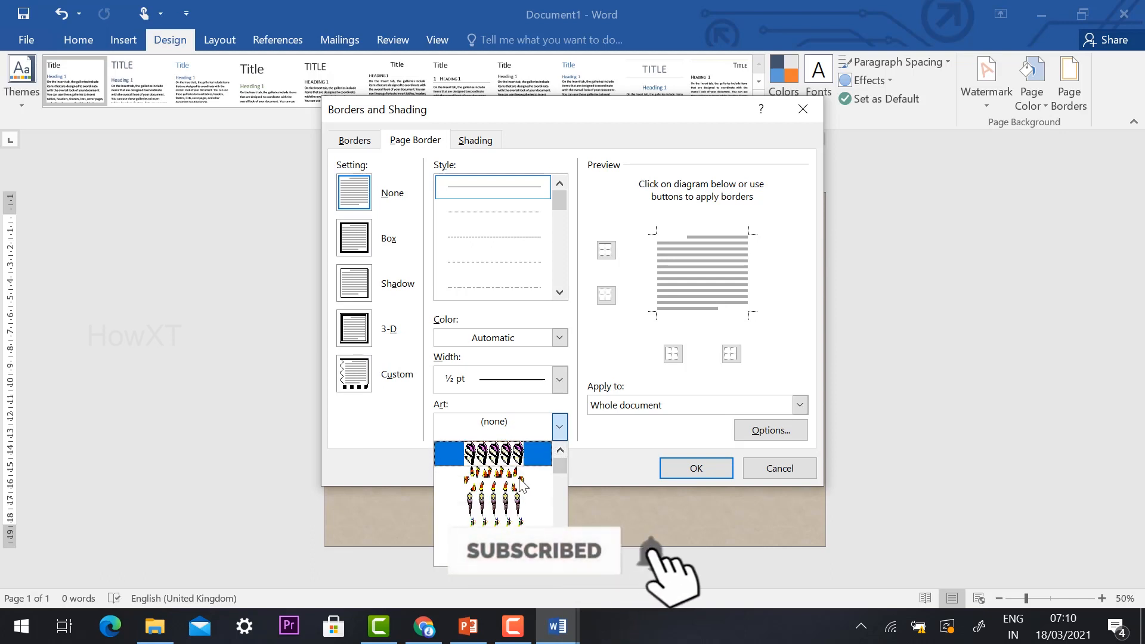
pyautogui.scroll(-8, 521, 484)
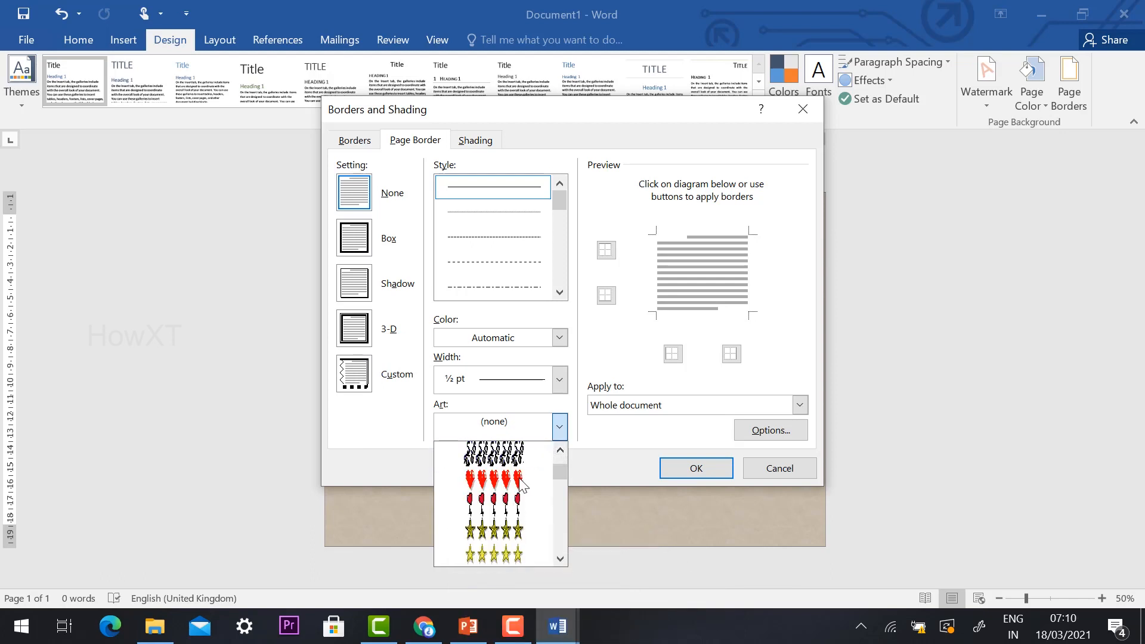
pyautogui.scroll(-8, 520, 484)
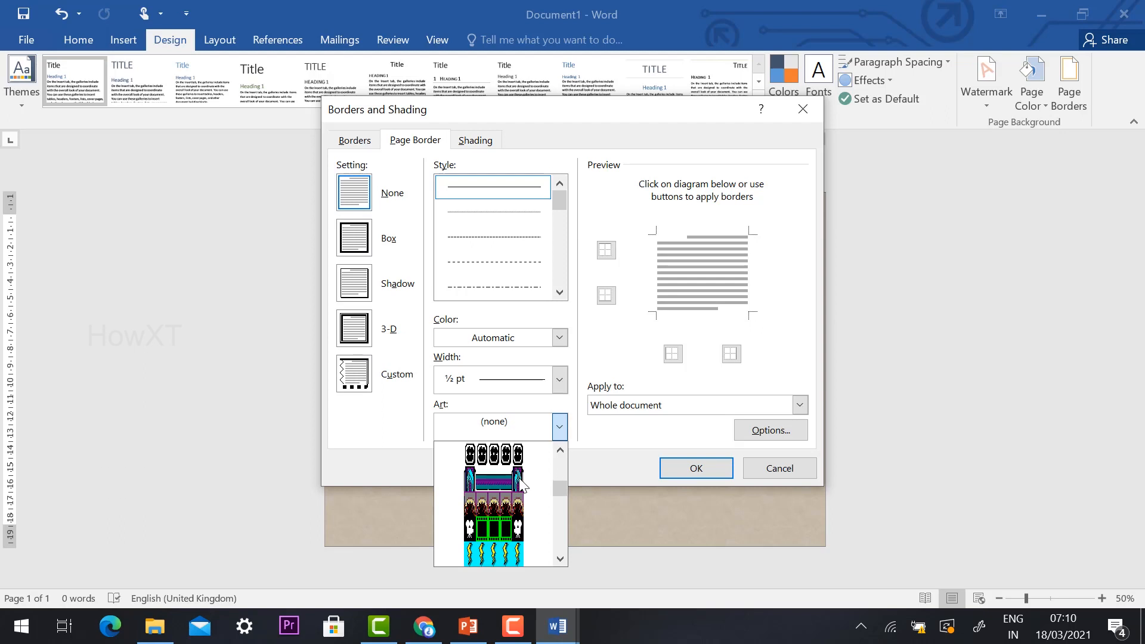
pyautogui.scroll(-8, 521, 484)
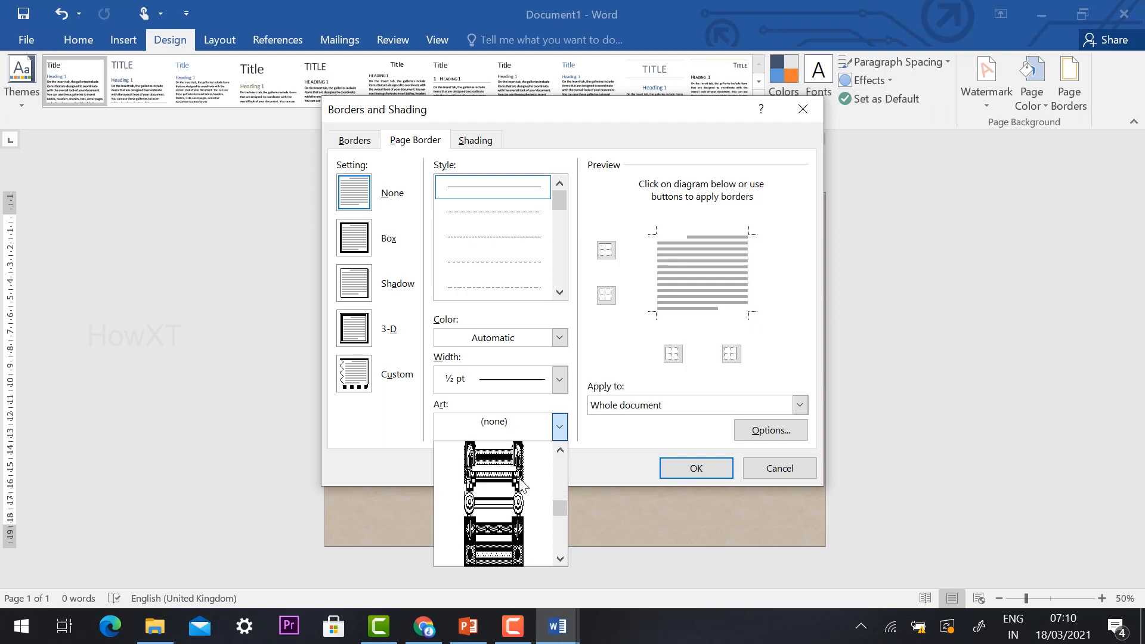
pyautogui.scroll(3, 523, 484)
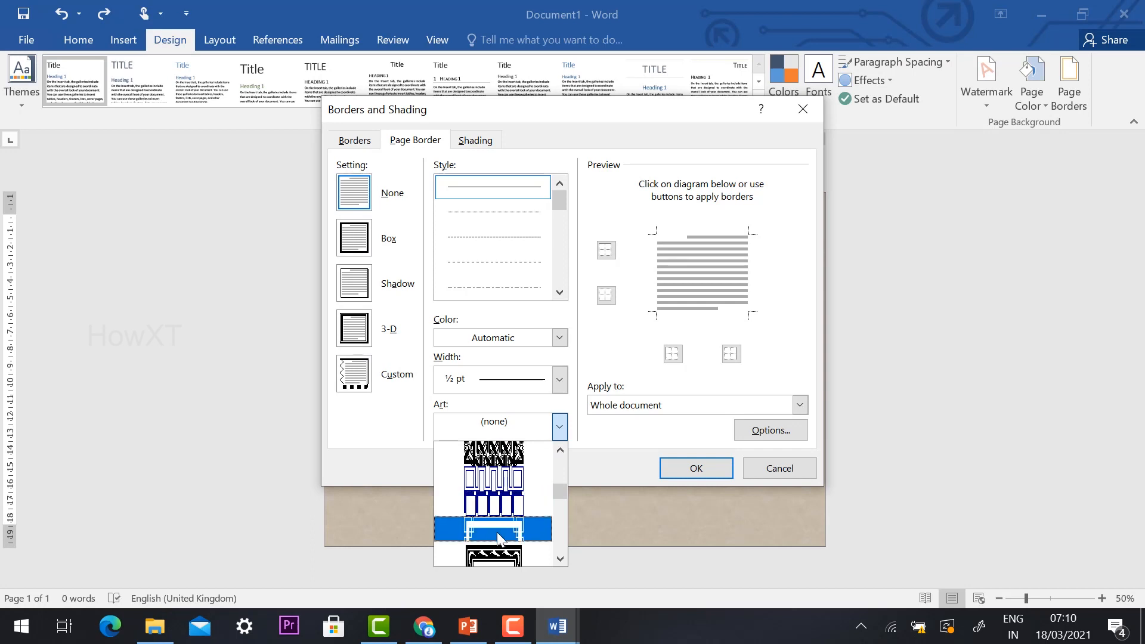
pyautogui.scroll(-1, 498, 510)
pyautogui.click(489, 521)
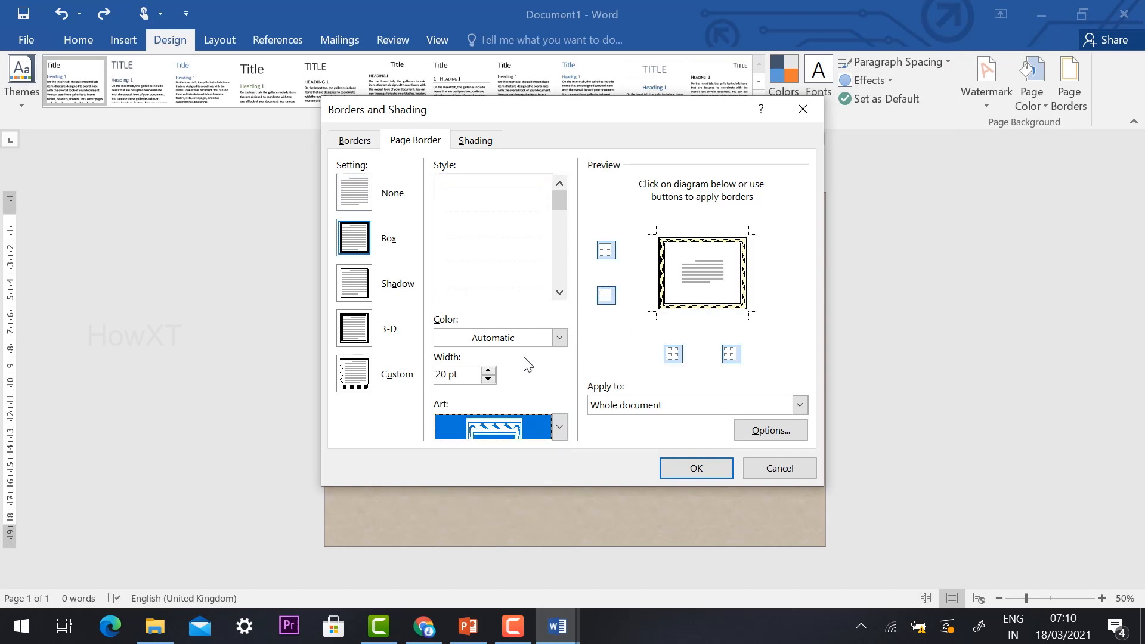
# Step: Set the art page border's colour to dark red and apply the border to the page
pyautogui.click(559, 337)
pyautogui.click(442, 488)
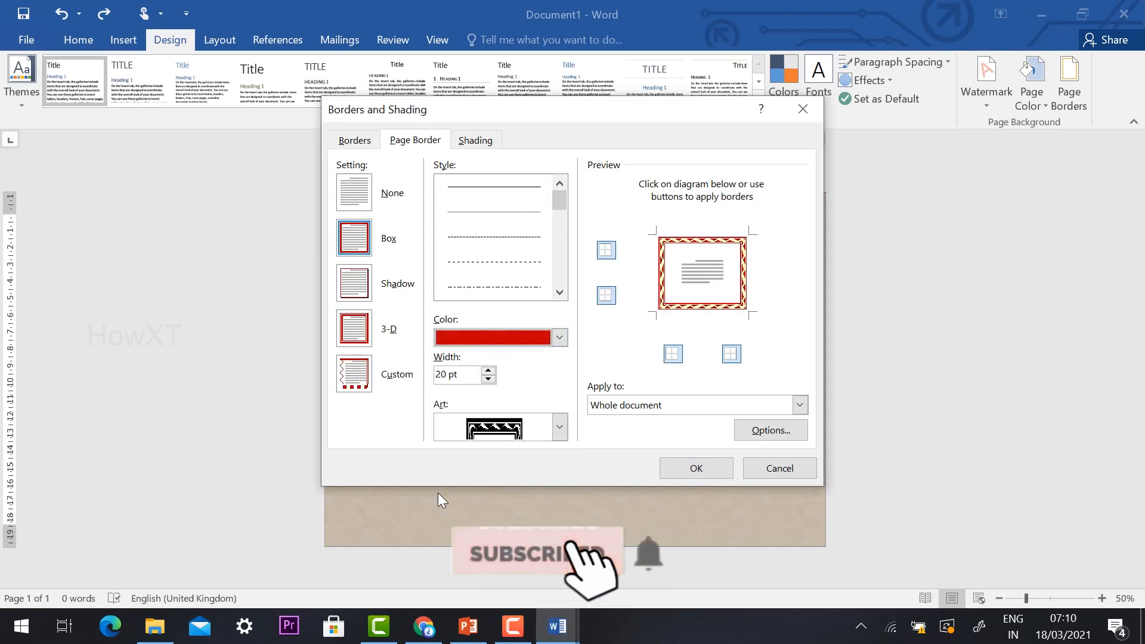
pyautogui.click(697, 471)
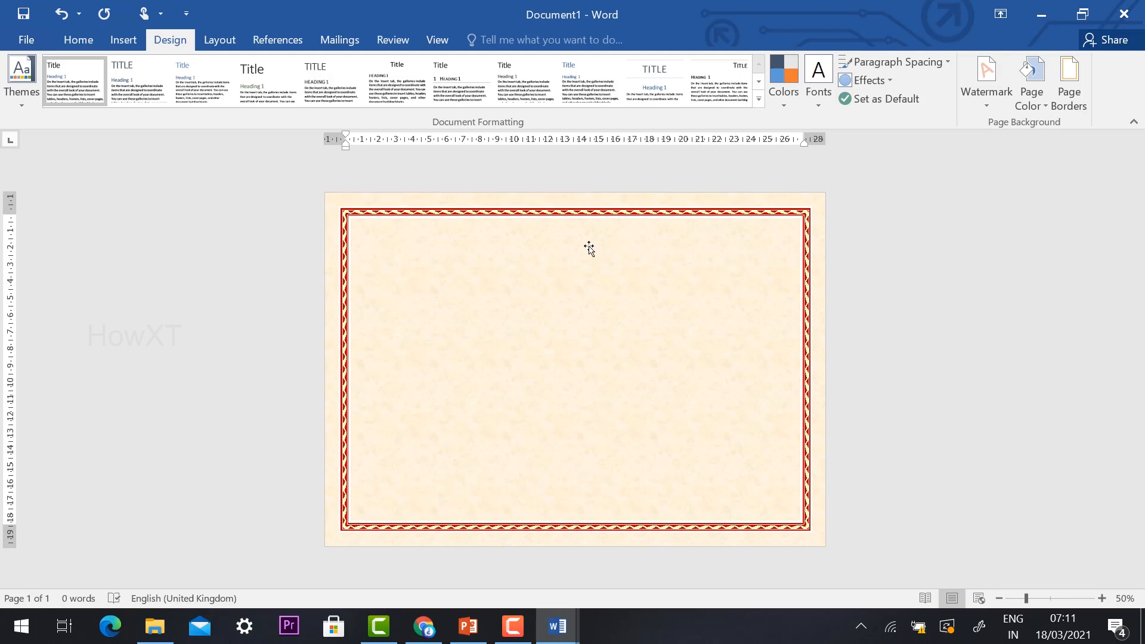
pyautogui.scroll(1, 591, 269)
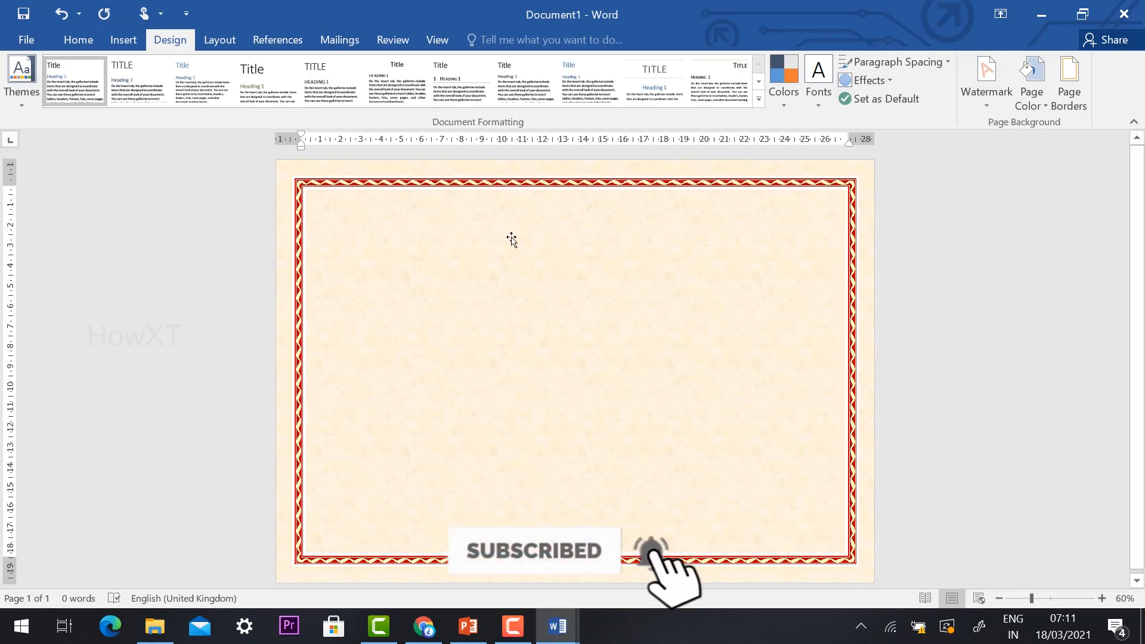
# Step: Draw a text box about 20 cm wide and 4.6 cm high near the page's upper edge and enter the heading CERTIFICATE in Algerian
pyautogui.click(123, 40)
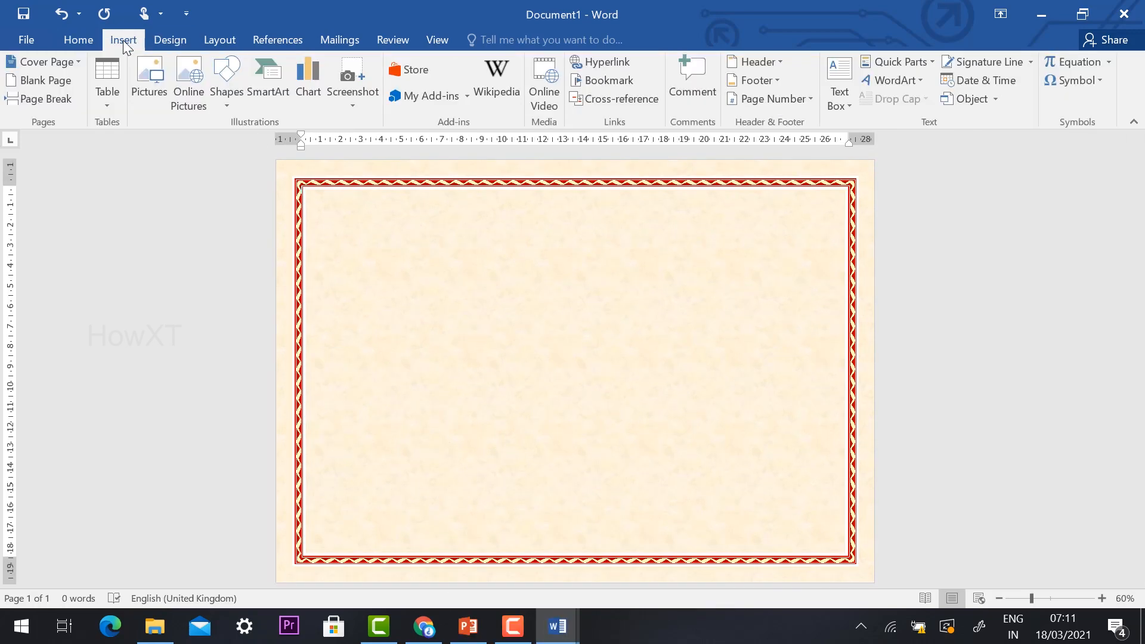
pyautogui.click(851, 104)
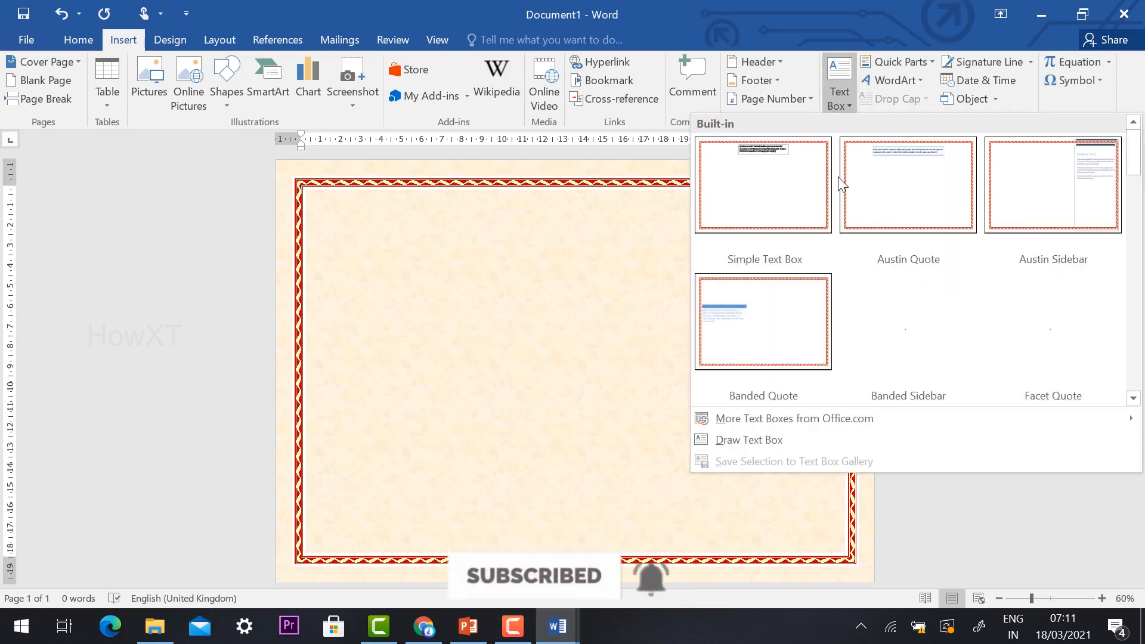
pyautogui.click(752, 439)
pyautogui.moveTo(361, 210)
pyautogui.mouseDown()
pyautogui.moveTo(442, 266)
pyautogui.moveTo(765, 305)
pyautogui.mouseUp()
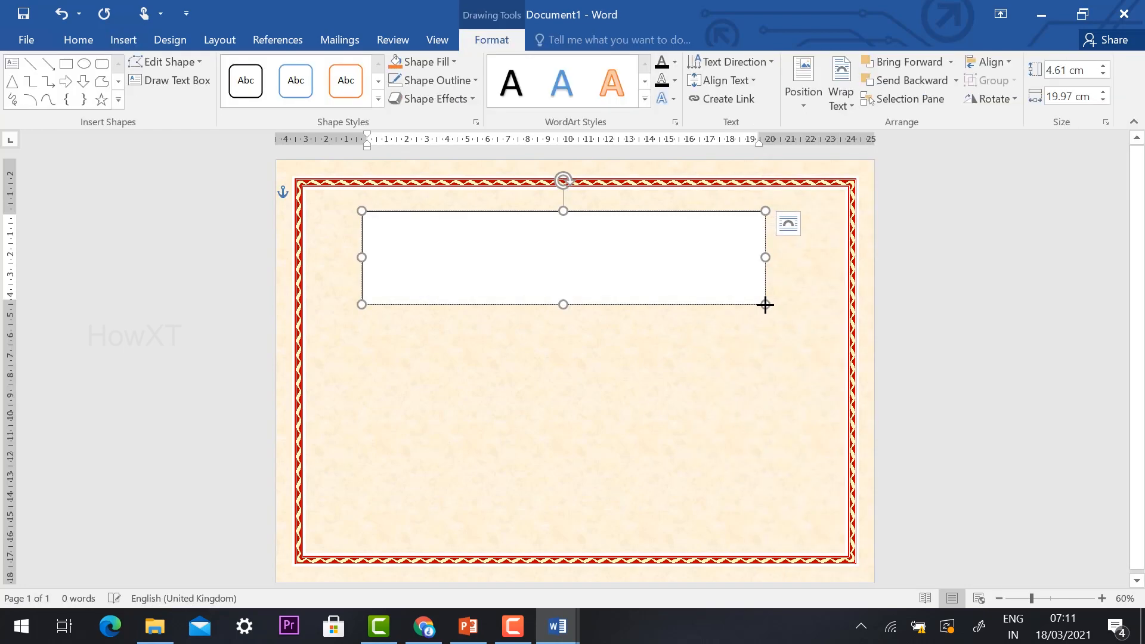
pyautogui.write('d')
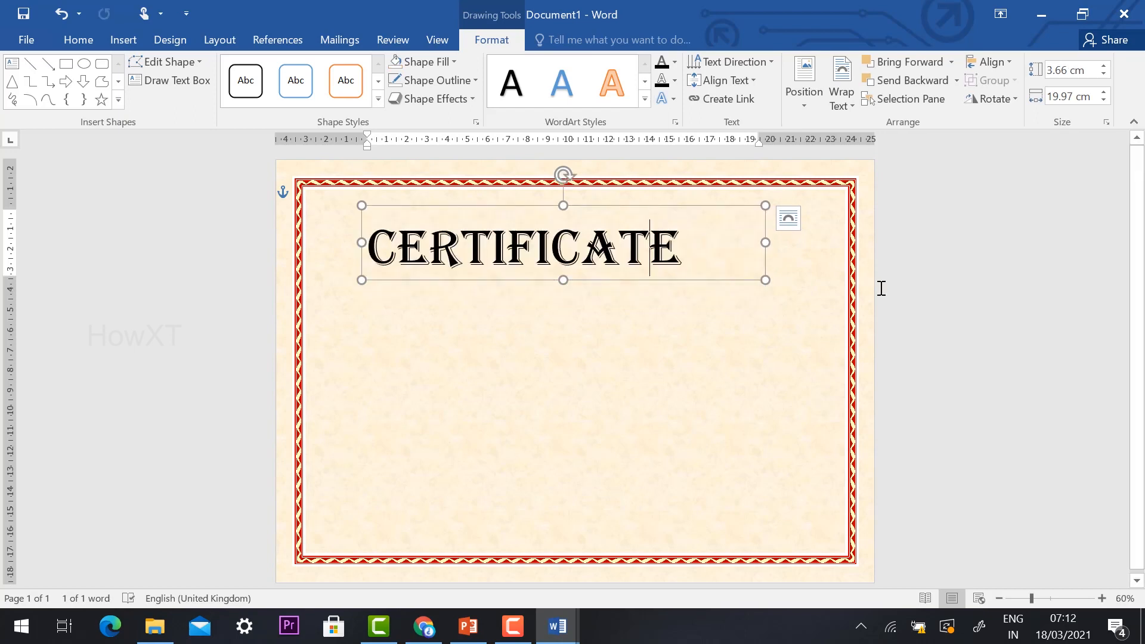
# Step: Fill the CERTIFICATE heading text with the standard red colour
pyautogui.moveTo(683, 248); pyautogui.dragTo(301, 224)
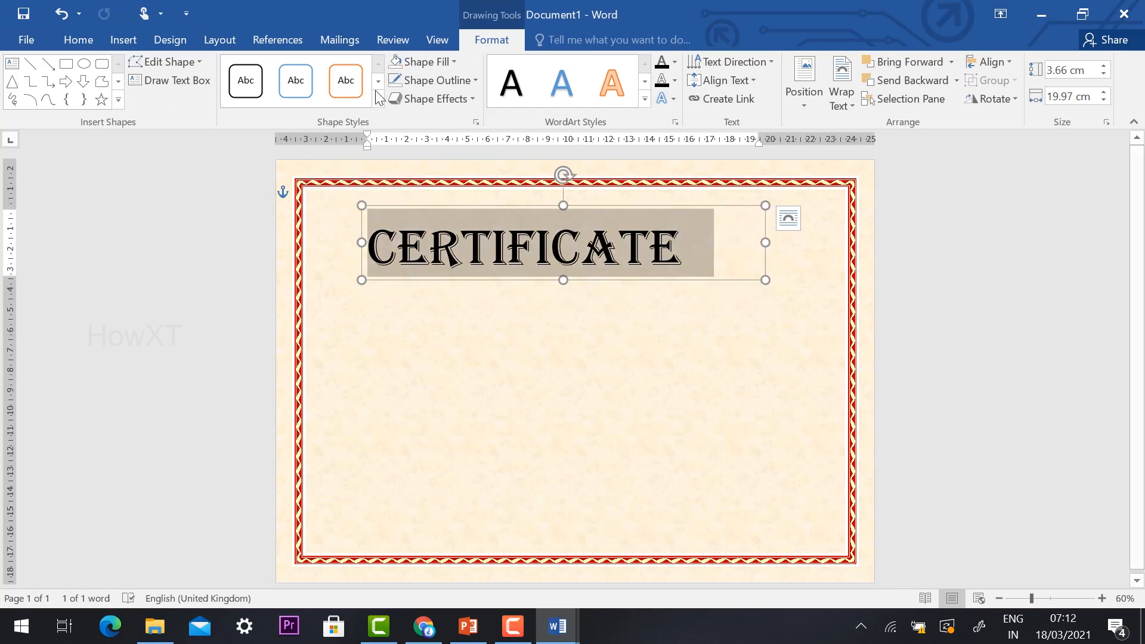
pyautogui.click(675, 61)
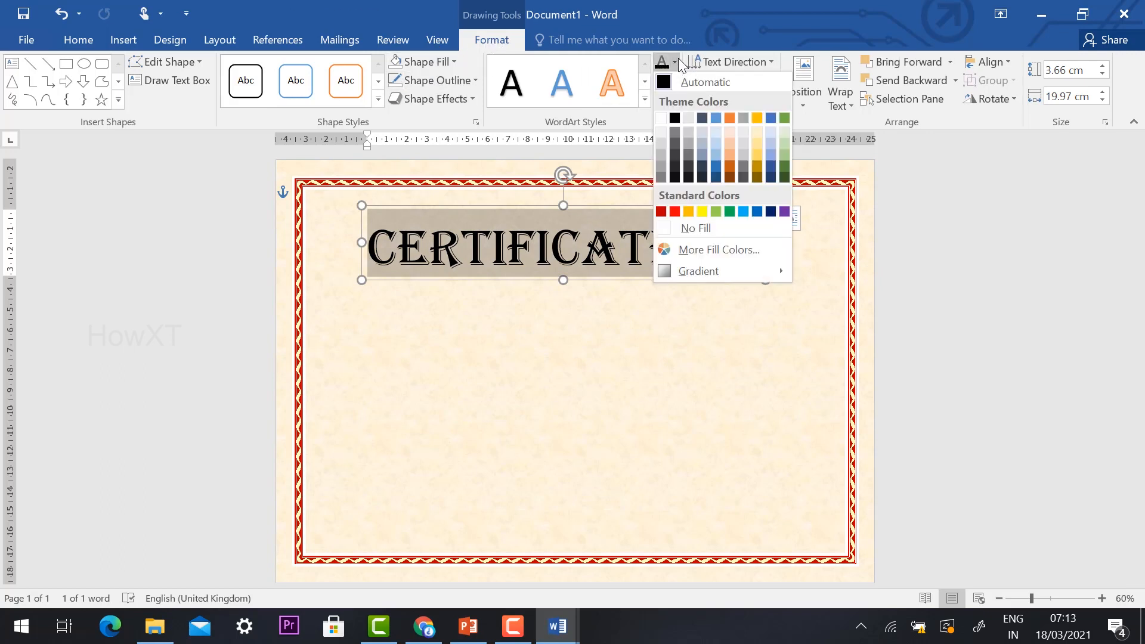
pyautogui.click(676, 211)
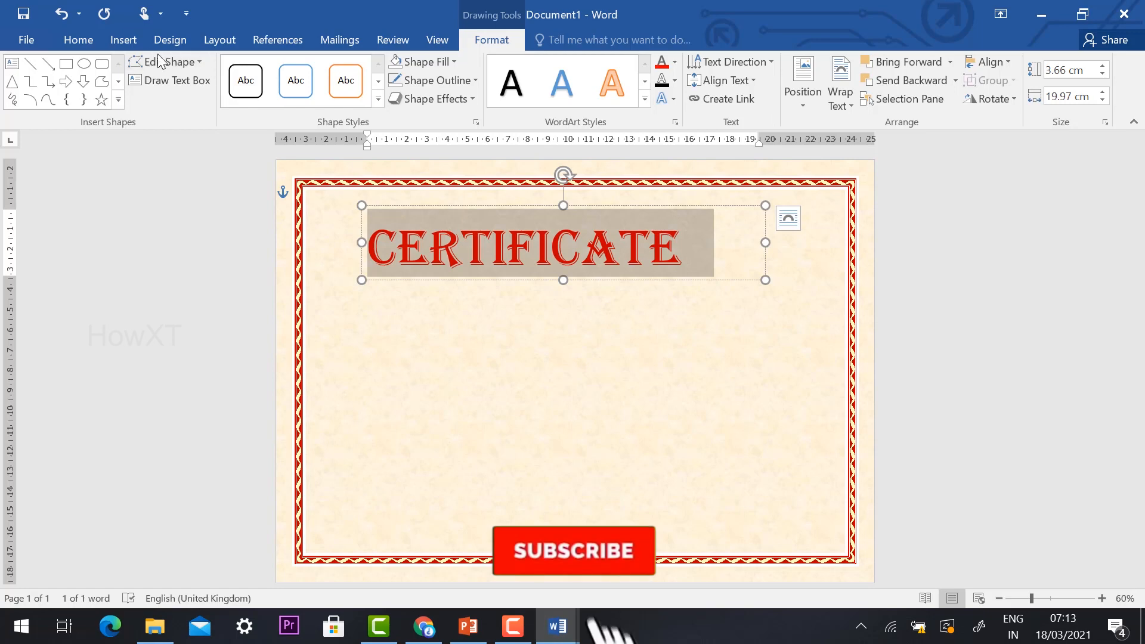
# Step: Set the CERTIFICATE heading's font size to 48, centre it in its text box and deselect it
pyautogui.click(83, 40)
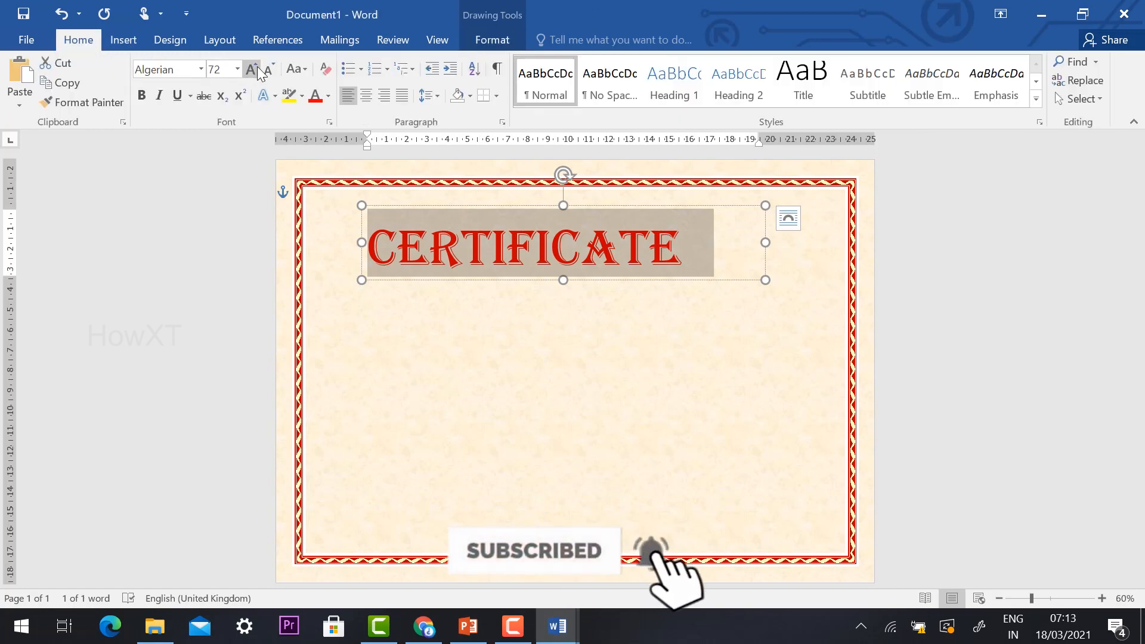
pyautogui.click(238, 68)
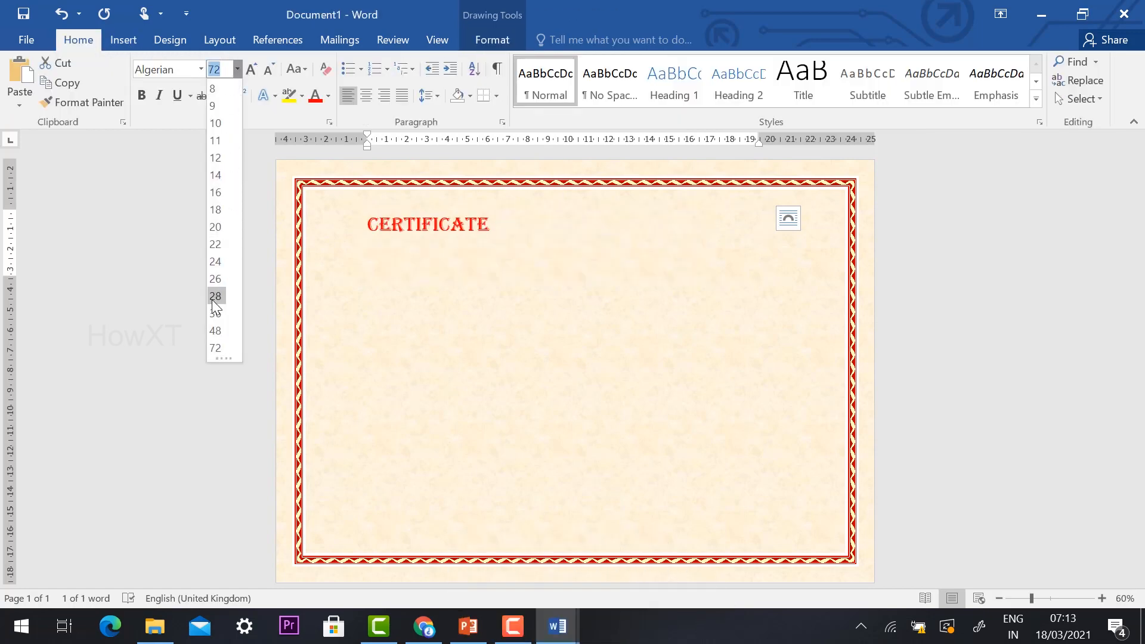
pyautogui.click(216, 330)
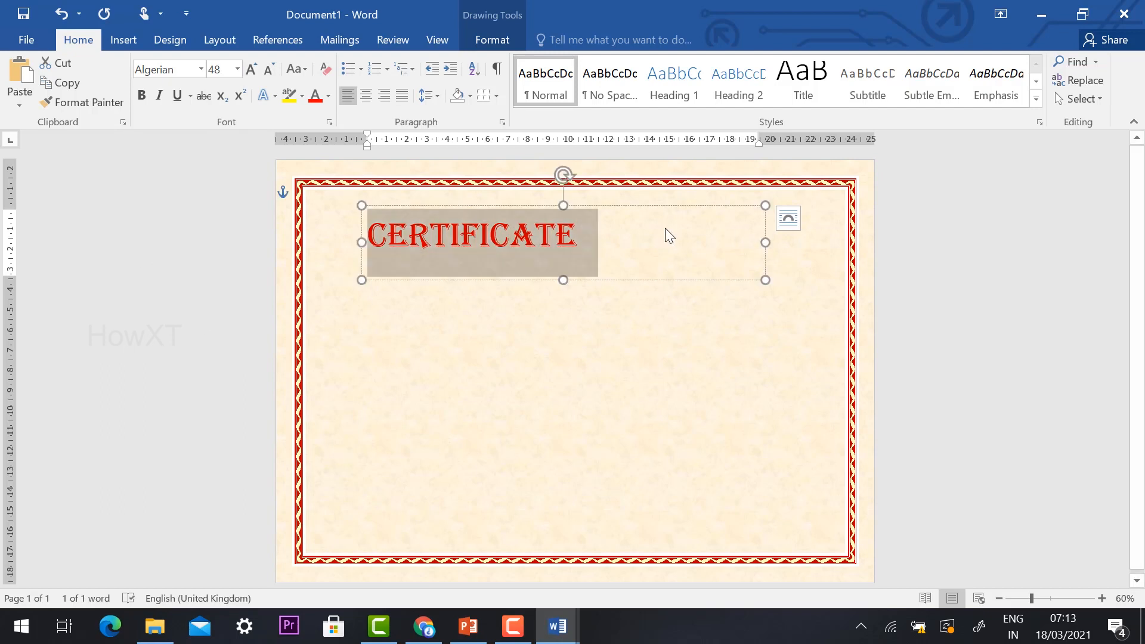
pyautogui.click(366, 94)
pyautogui.click(1034, 308)
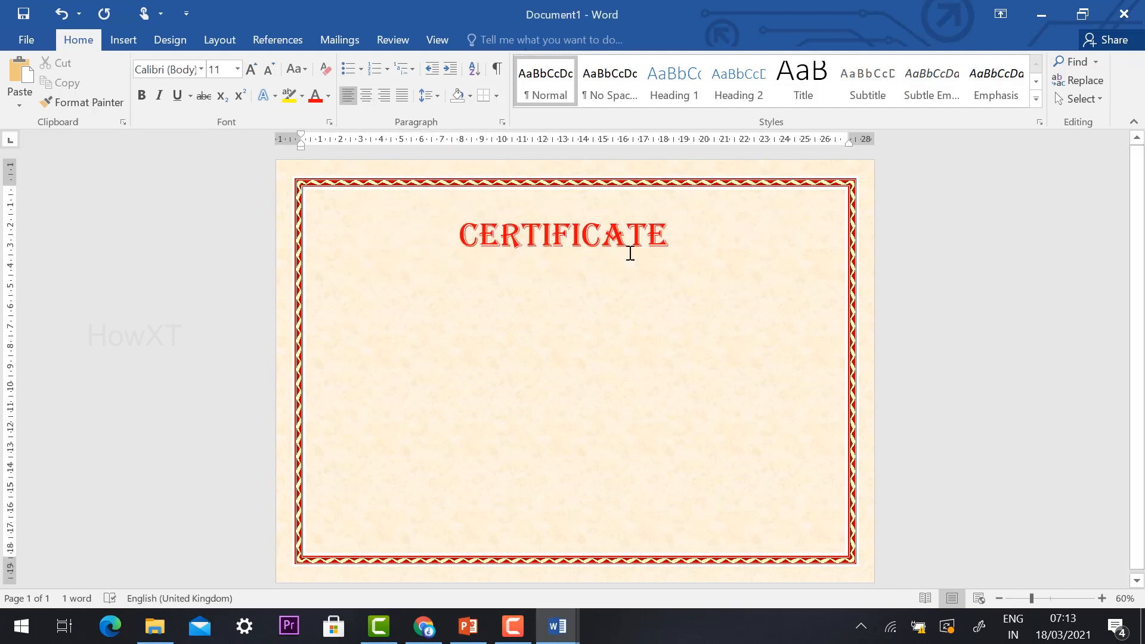
# Step: Widen the heading's text box on both sides so it spans the page between the side borders, and deselect it
pyautogui.click(498, 233)
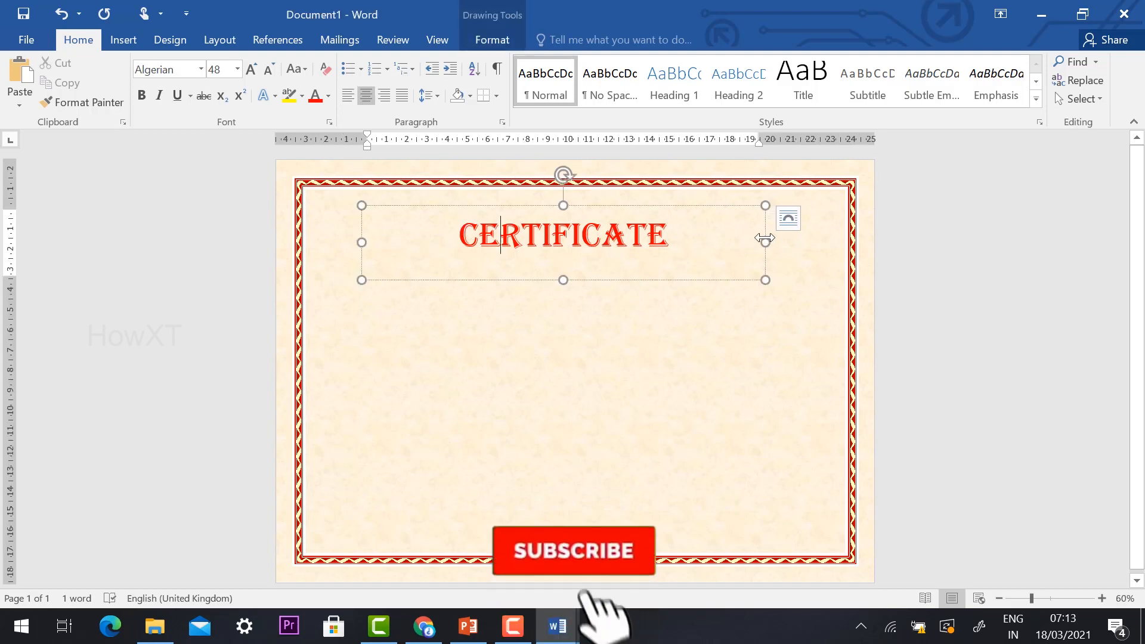
pyautogui.moveTo(767, 242); pyautogui.dragTo(844, 242)
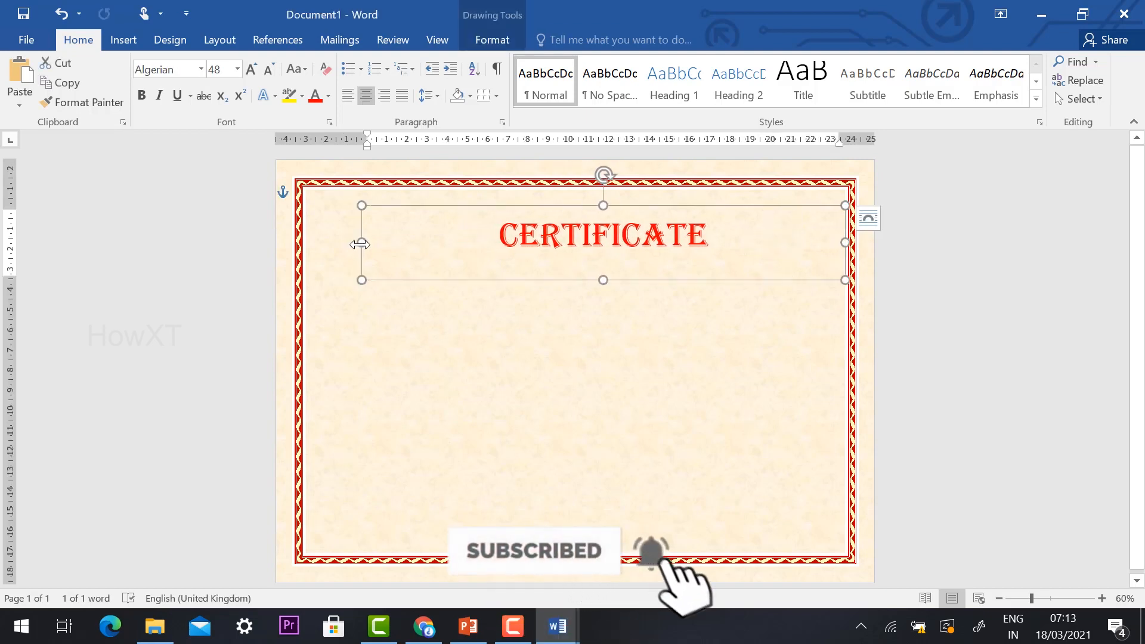
pyautogui.moveTo(361, 242); pyautogui.dragTo(306, 243)
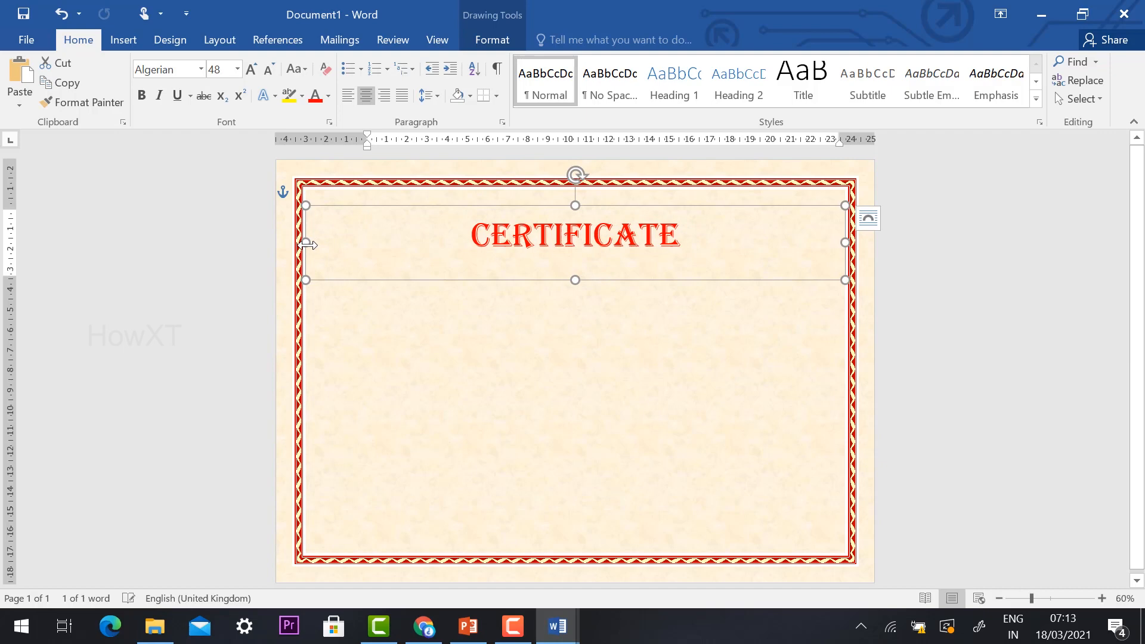
pyautogui.click(942, 263)
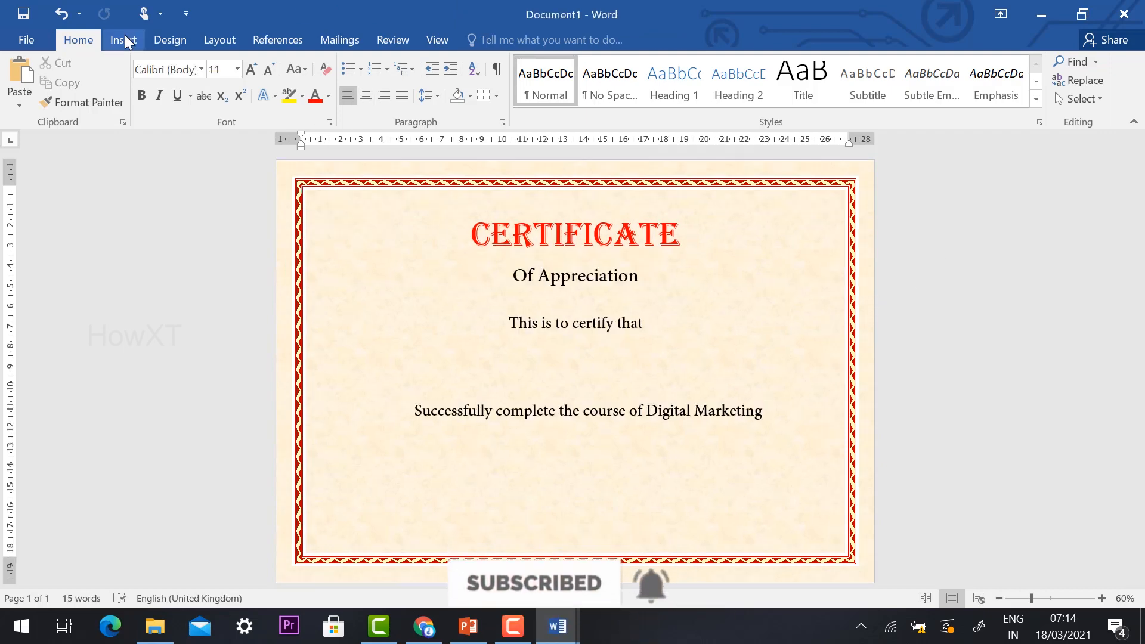
# Step: Draw a horizontal line about 17.9 cm long between the certify text and the course text, and set its outline to red
pyautogui.click(125, 37)
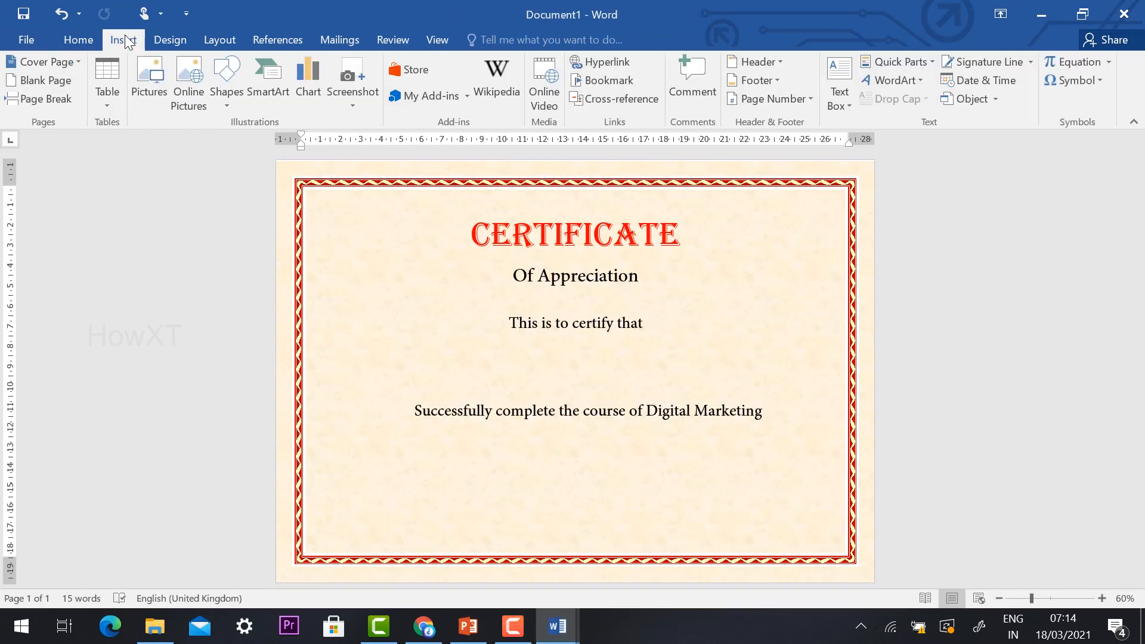
pyautogui.click(227, 83)
pyautogui.click(233, 144)
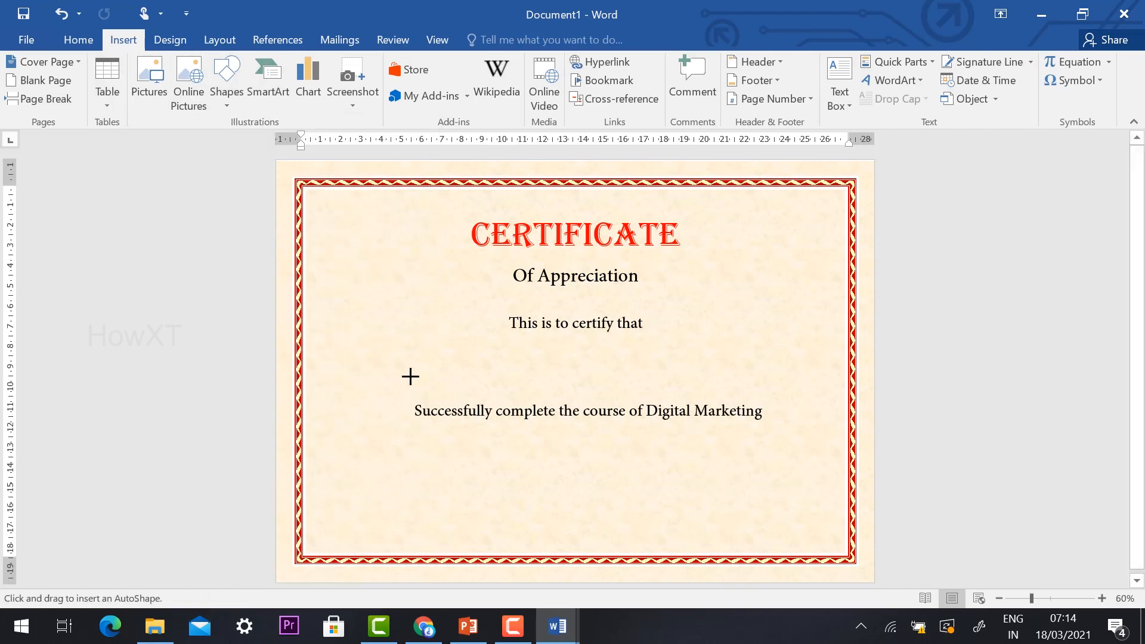
pyautogui.moveTo(397, 376); pyautogui.dragTo(760, 375)
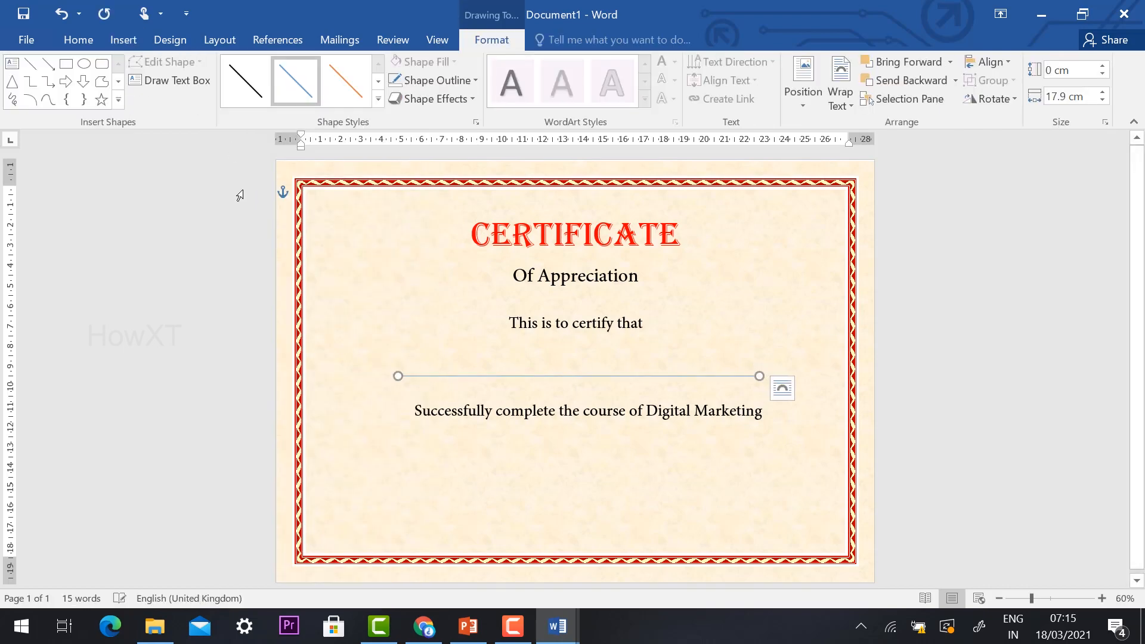
pyautogui.click(452, 81)
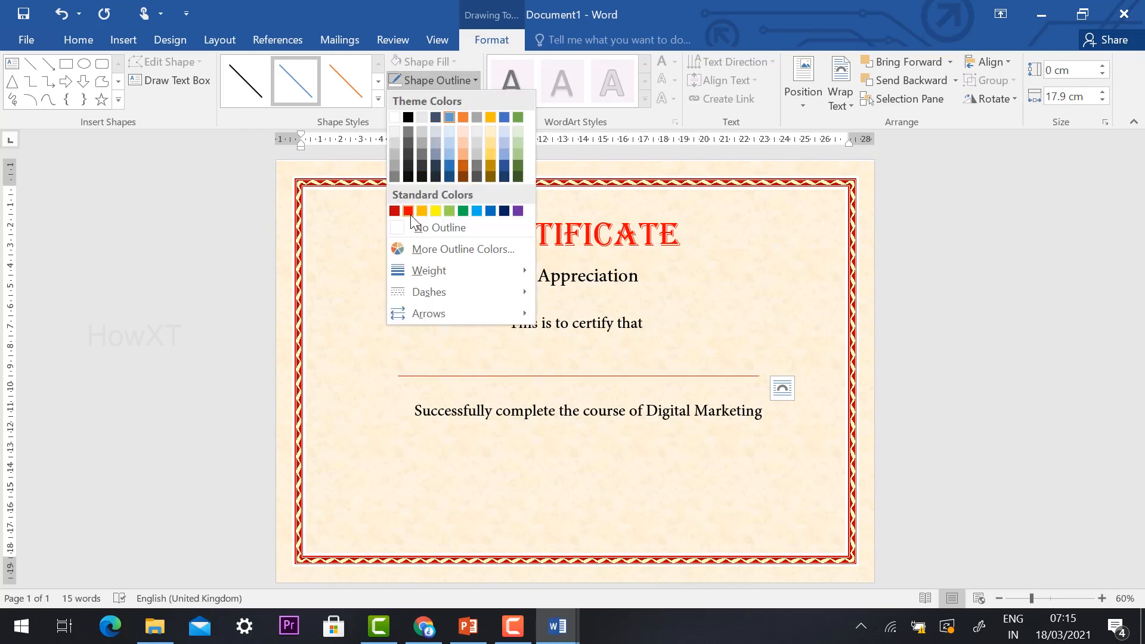
pyautogui.click(410, 215)
pyautogui.click(192, 322)
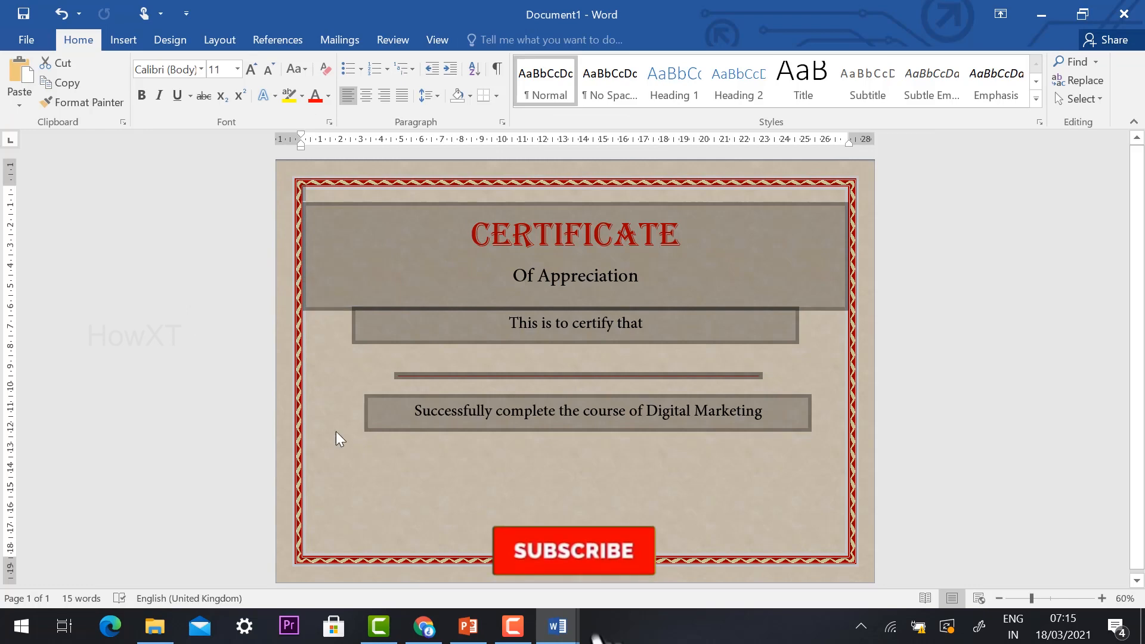
# Step: Enter the recipient's full name in the script-style text box above the red line and deselect it
pyautogui.click(461, 418)
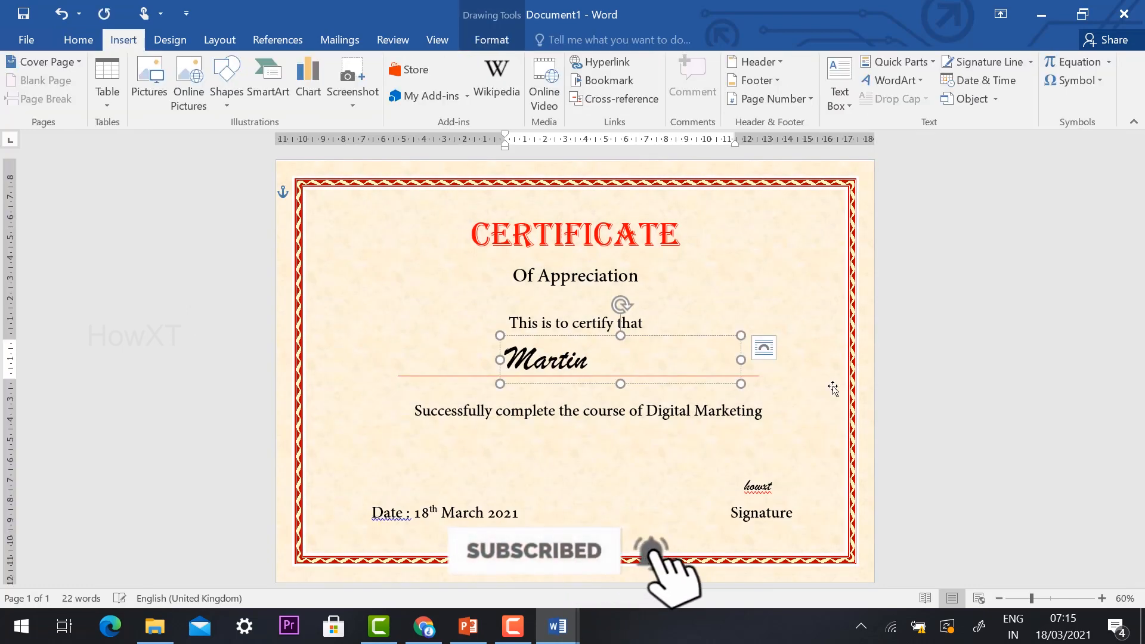
pyautogui.write('Joseph')
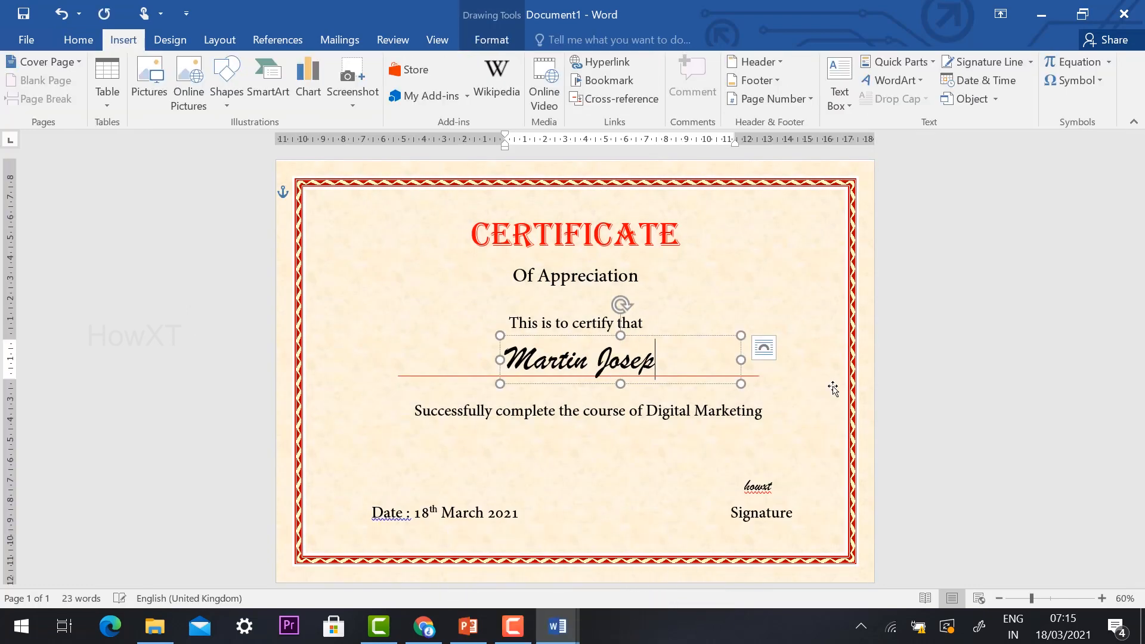
pyautogui.click(940, 354)
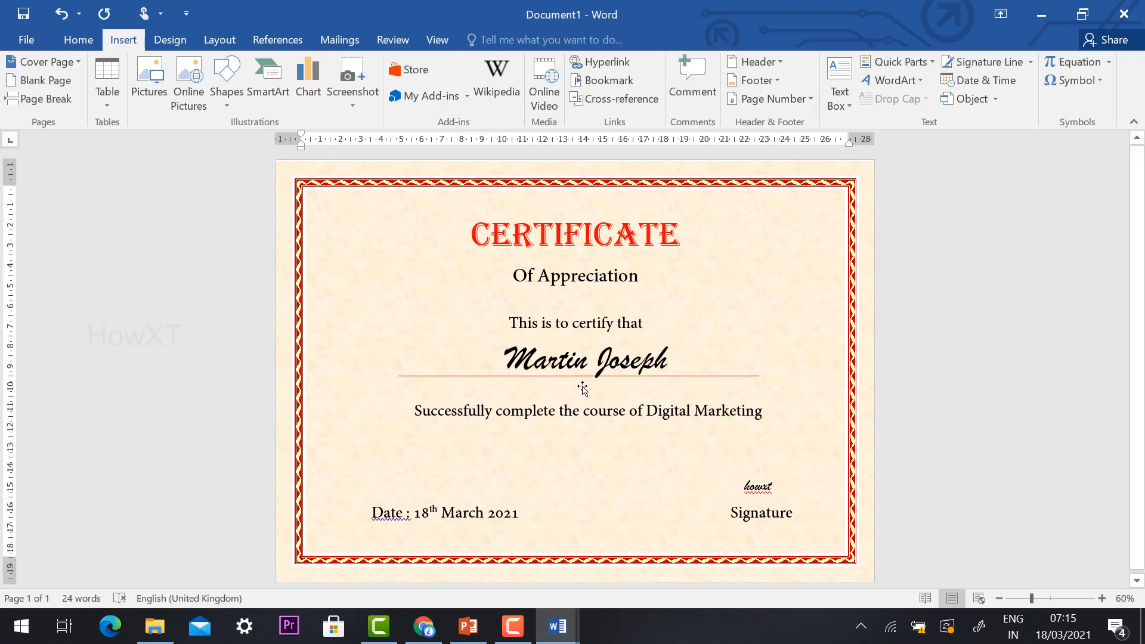
# Step: Move the course completion text, the recipient's name with its red line, and "This is to certify that" lower on the page
pyautogui.click(534, 359)
pyautogui.click(513, 411)
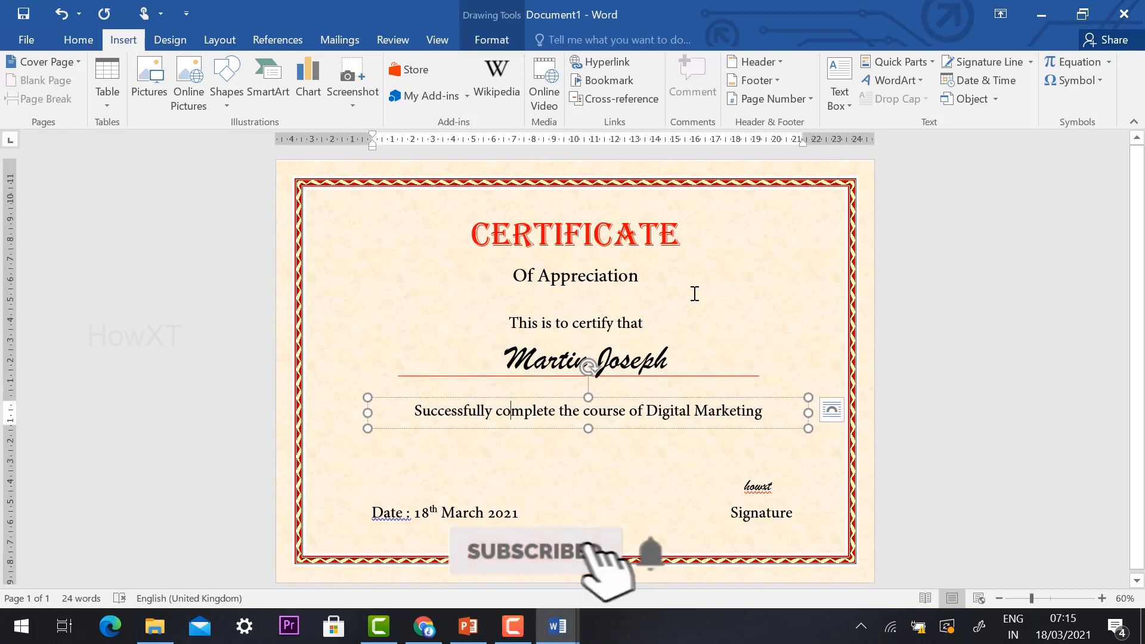
pyautogui.click(958, 389)
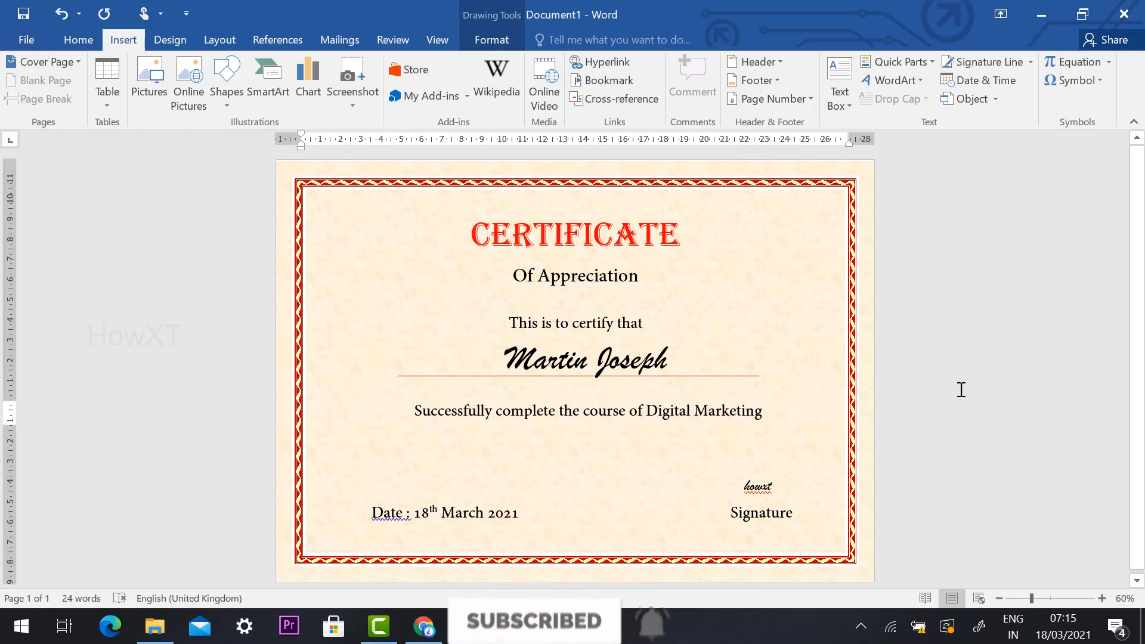
pyautogui.click(534, 411)
pyautogui.moveTo(536, 401); pyautogui.dragTo(537, 425)
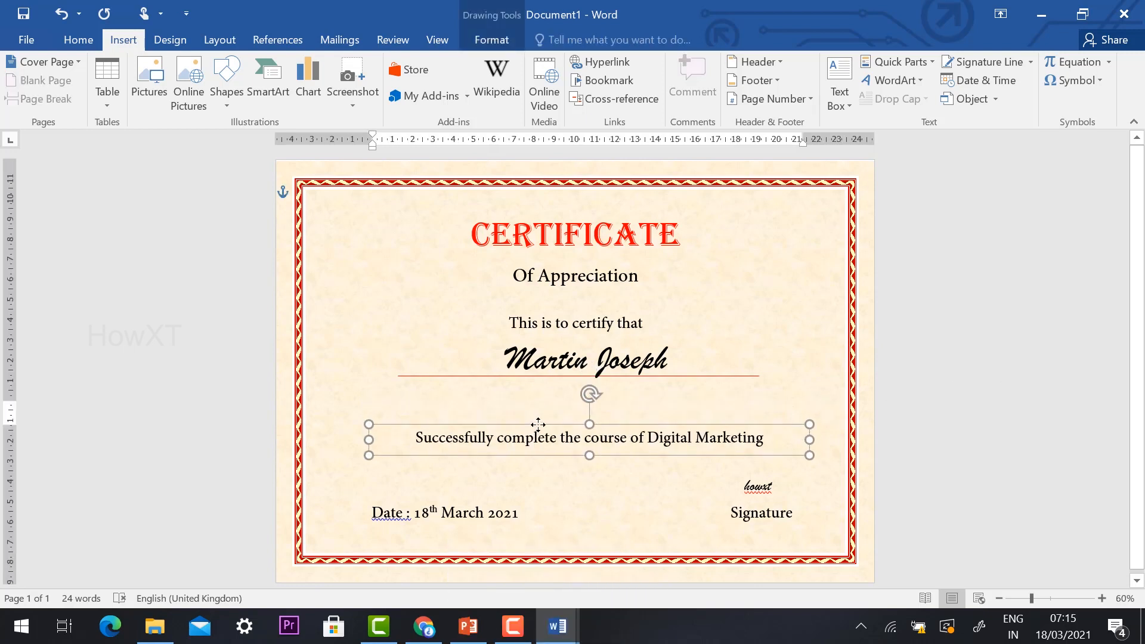
pyautogui.click(533, 322)
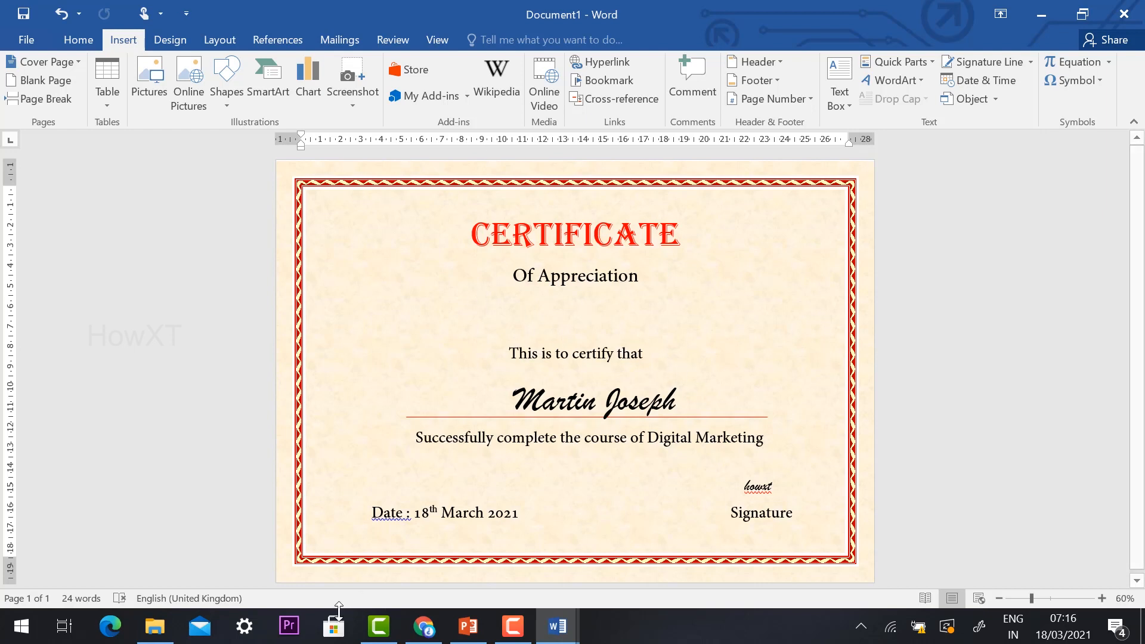
# Step: Copy the howxt_150_new logo image from the Downloads folder in File Explorer and paste it into the Word certificate document
pyautogui.click(155, 625)
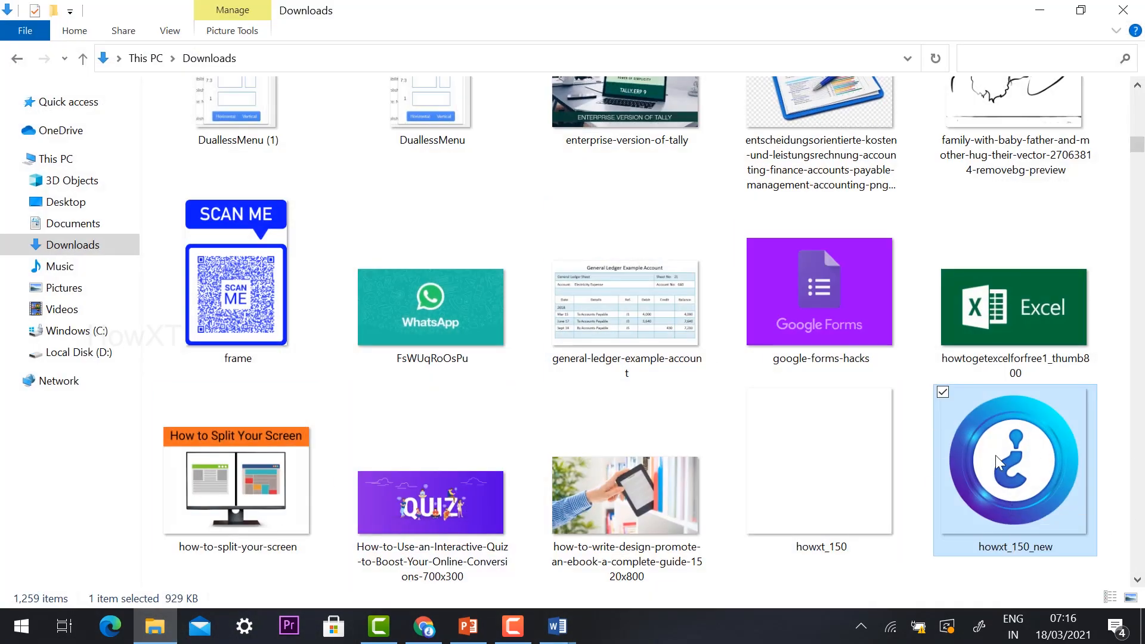
pyautogui.hotkey('alt', 'Tab')
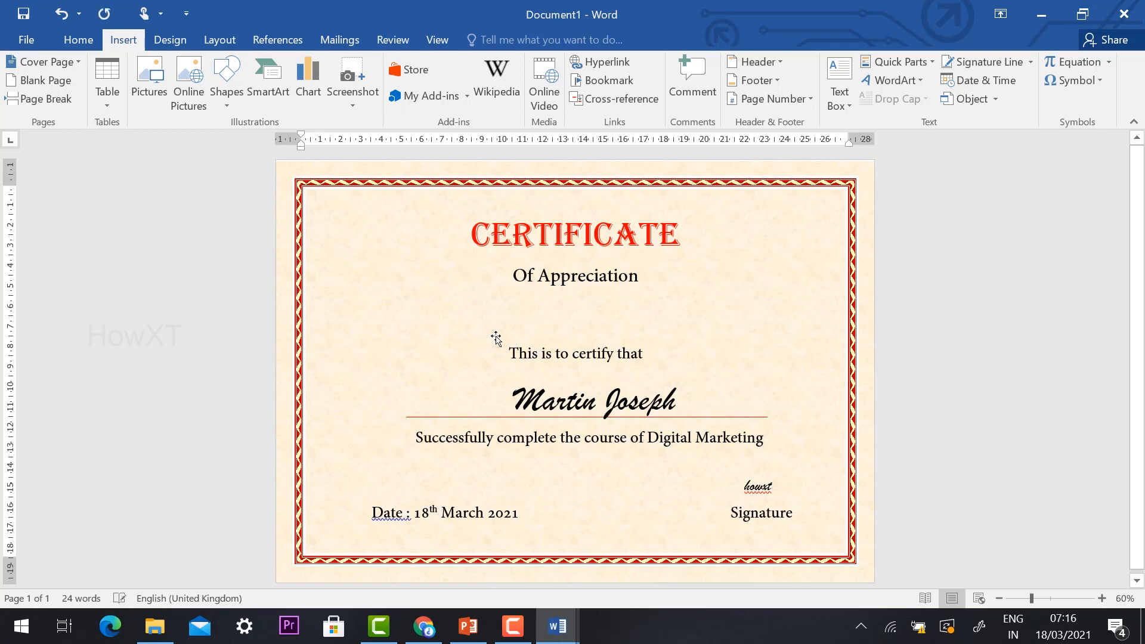
pyautogui.hotkey('ctrl', 'v')
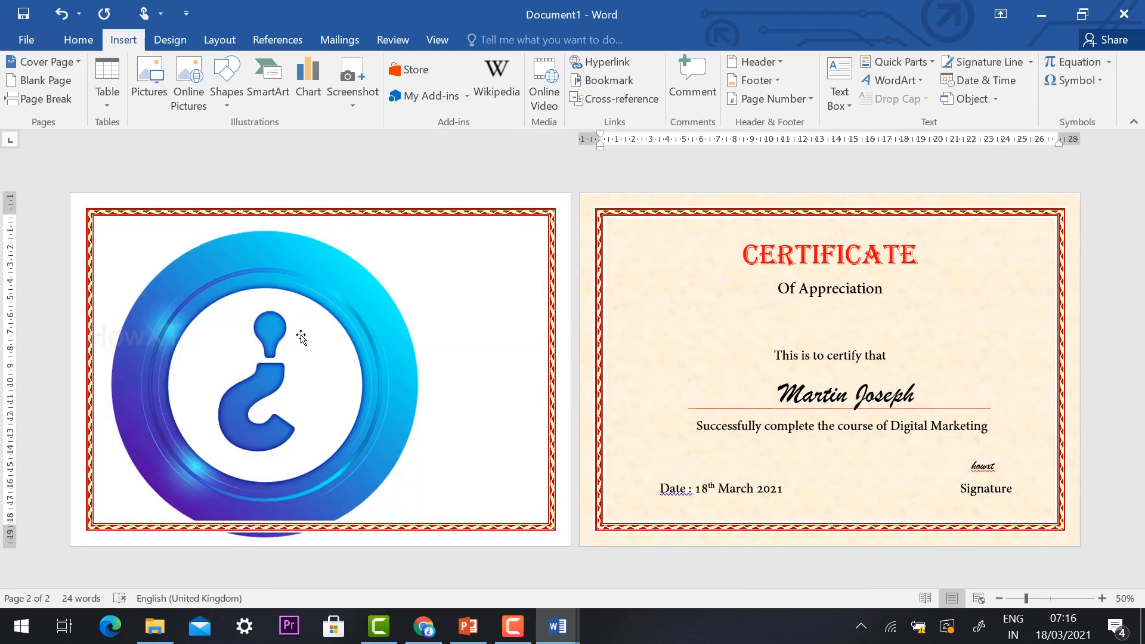
# Step: Shrink the pasted logo until it fits on the certificate page and set its text wrapping to Tight
pyautogui.click(322, 283)
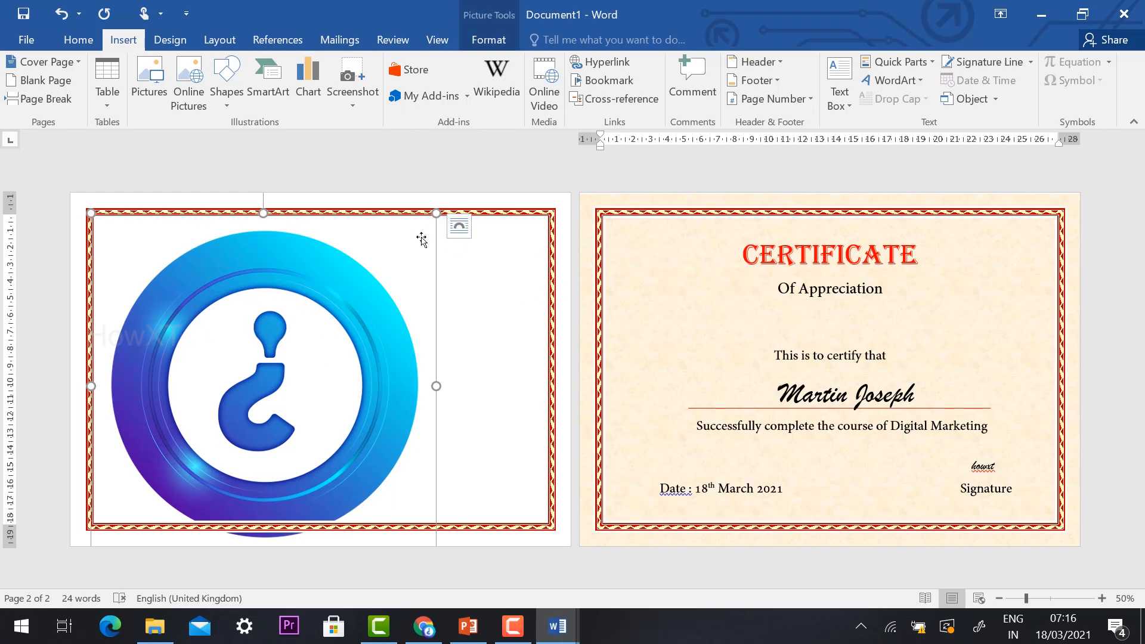
pyautogui.moveTo(439, 212); pyautogui.dragTo(233, 371)
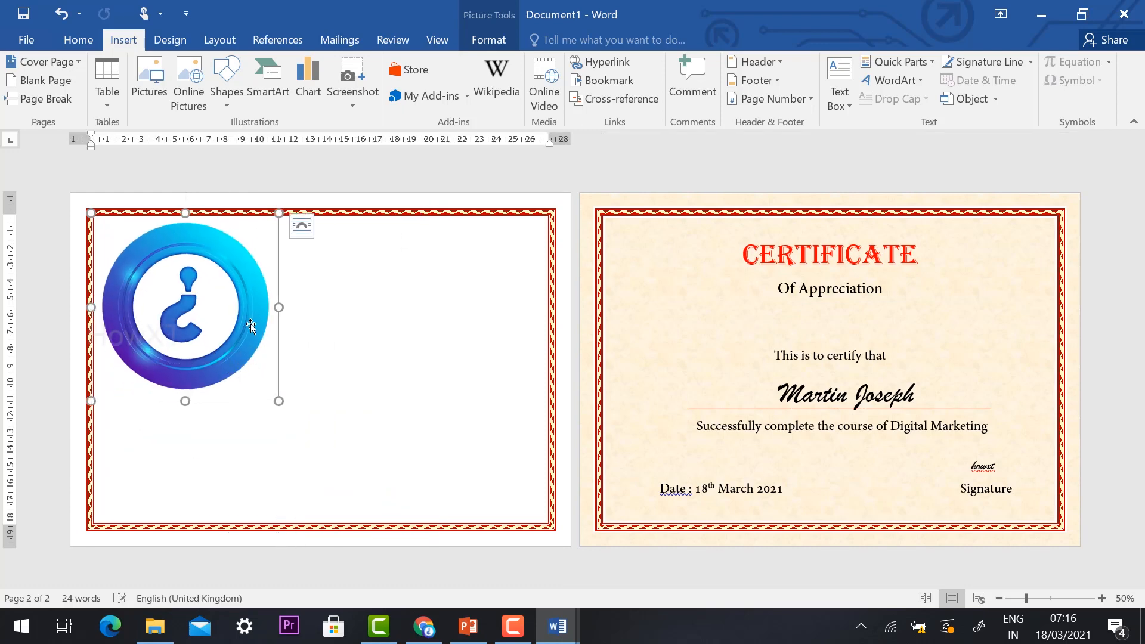
pyautogui.moveTo(218, 286); pyautogui.dragTo(171, 312)
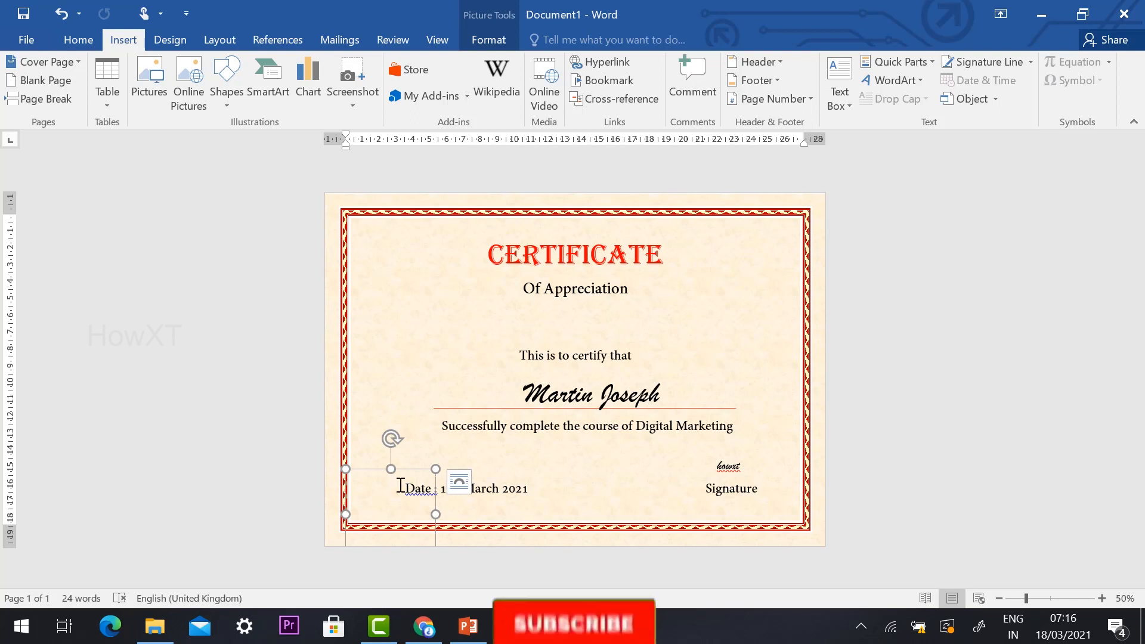
pyautogui.click(462, 482)
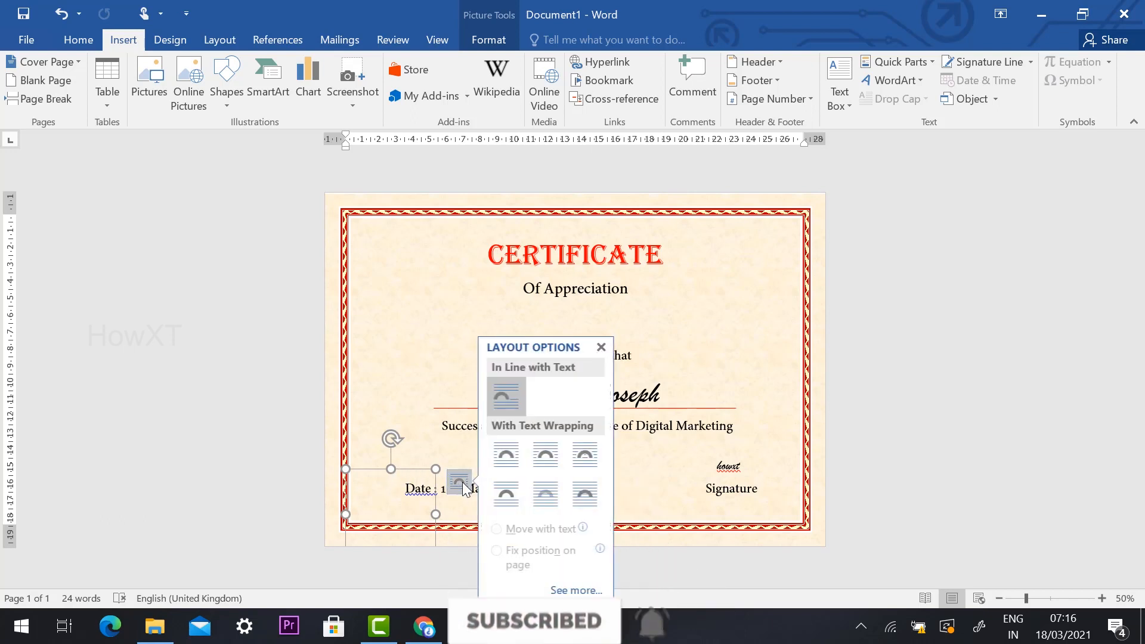
pyautogui.click(553, 464)
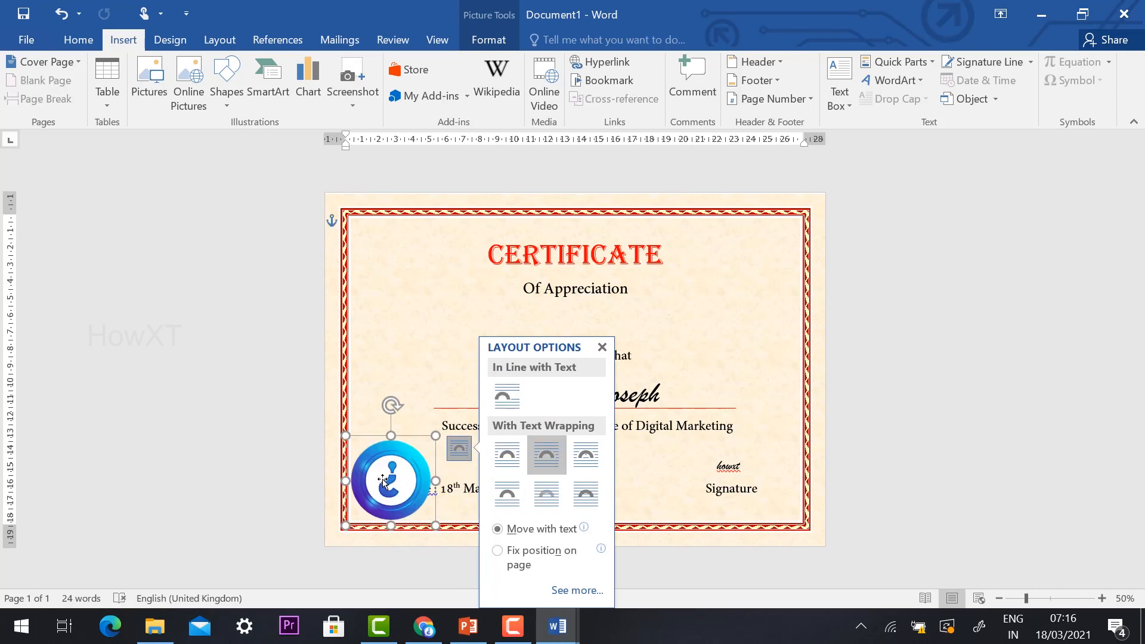
# Step: Shrink the logo and centre it between "Of Appreciation" and "This is to certify that", then deselect it
pyautogui.moveTo(383, 480); pyautogui.dragTo(567, 334)
pyautogui.moveTo(620, 291); pyautogui.dragTo(573, 319)
pyautogui.click(860, 352)
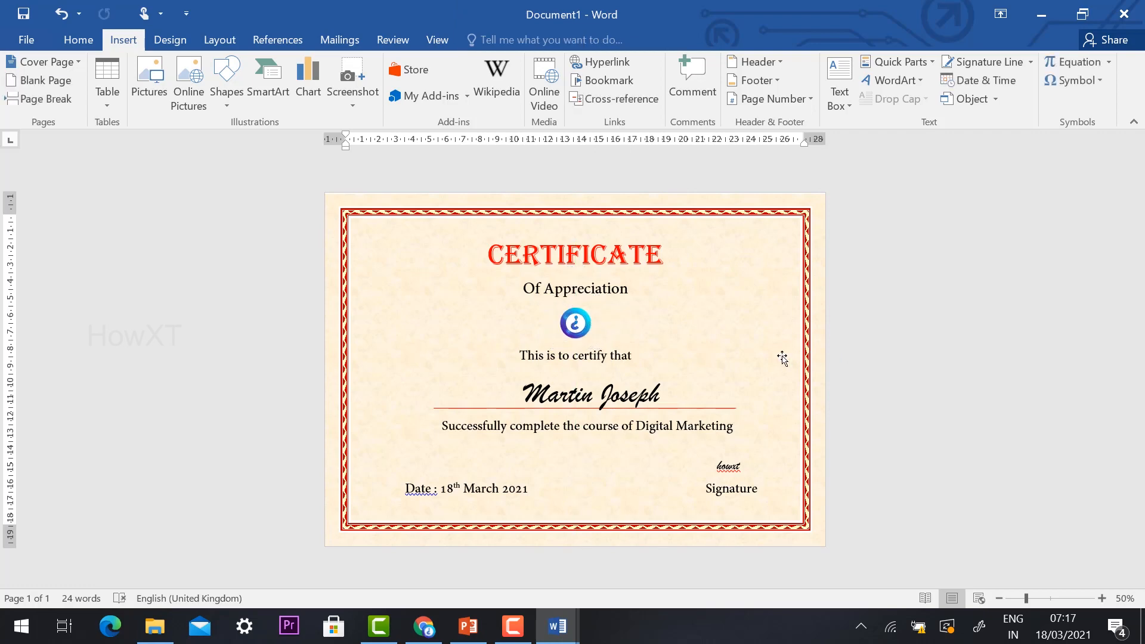
# Step: Draw an isosceles triangle about 3.46 cm high and 3.96 cm wide beside the CERTIFICATE heading, near the page's upper-left corner
pyautogui.keyDown('ctrl'); pyautogui.scroll(2, 782, 357); pyautogui.keyUp('ctrl')
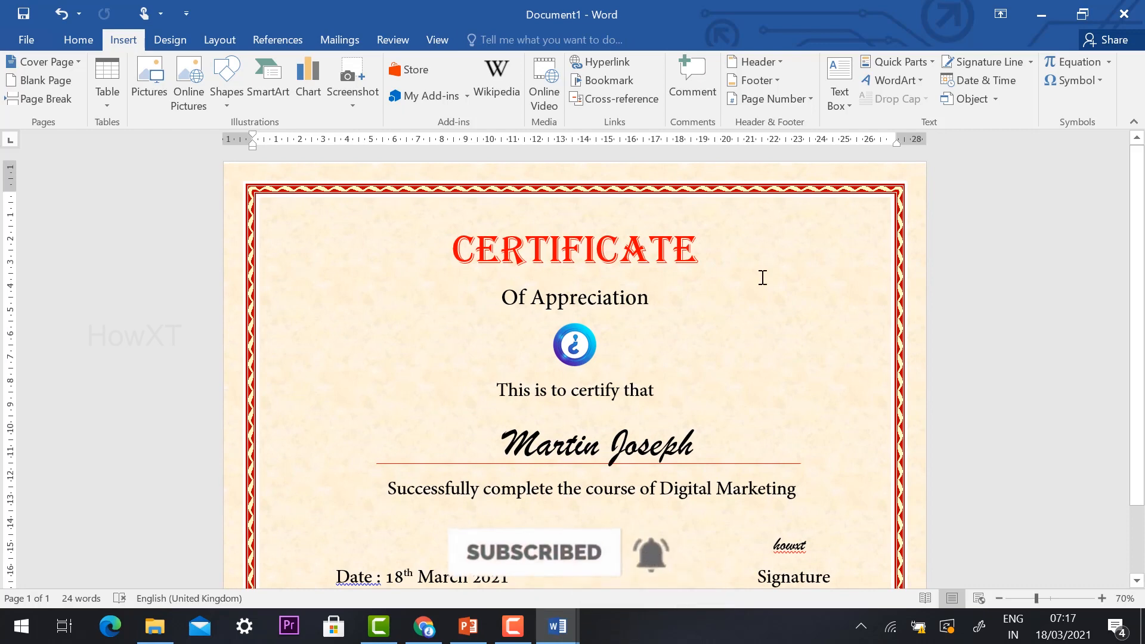
pyautogui.keyDown('ctrl'); pyautogui.scroll(-2, 762, 277); pyautogui.keyUp('ctrl')
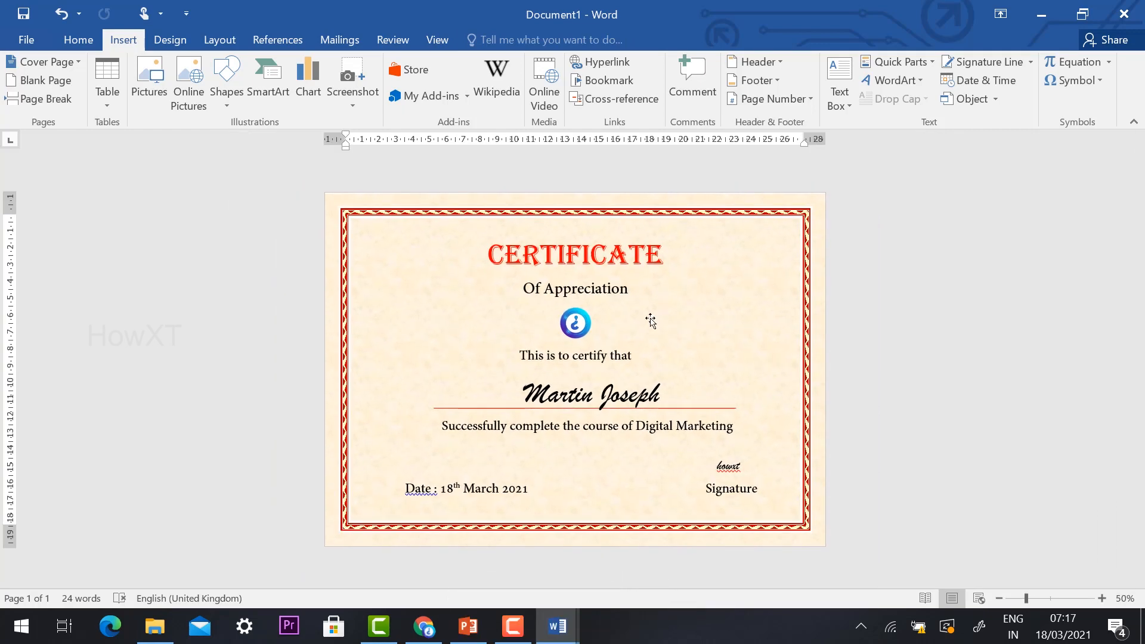
pyautogui.keyDown('ctrl'); pyautogui.scroll(1, 672, 324); pyautogui.keyUp('ctrl')
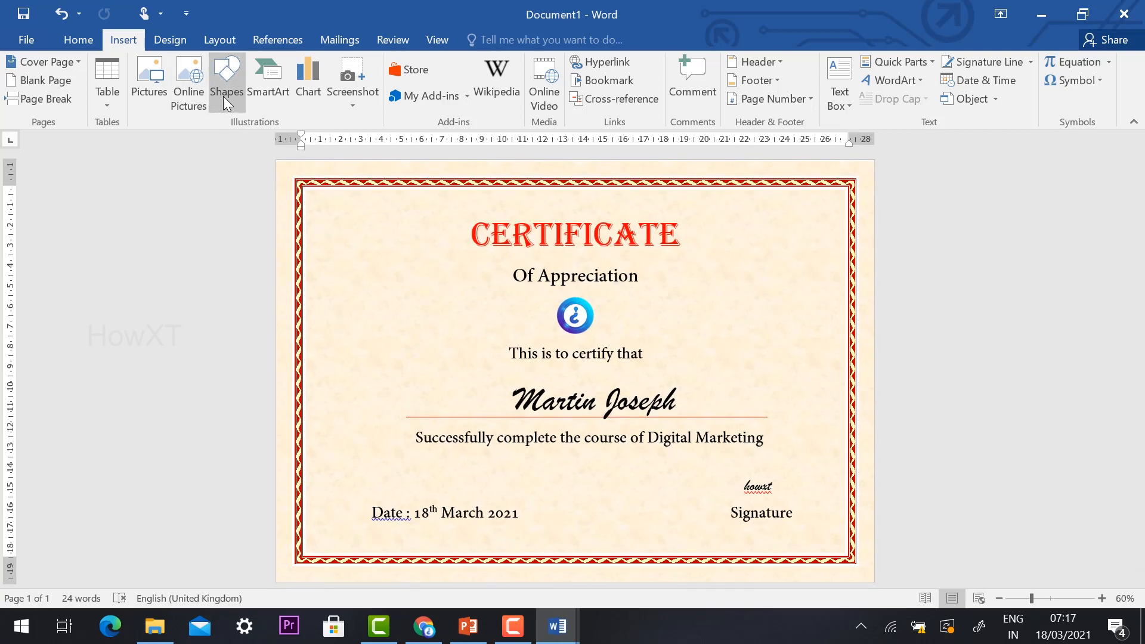
pyautogui.click(227, 102)
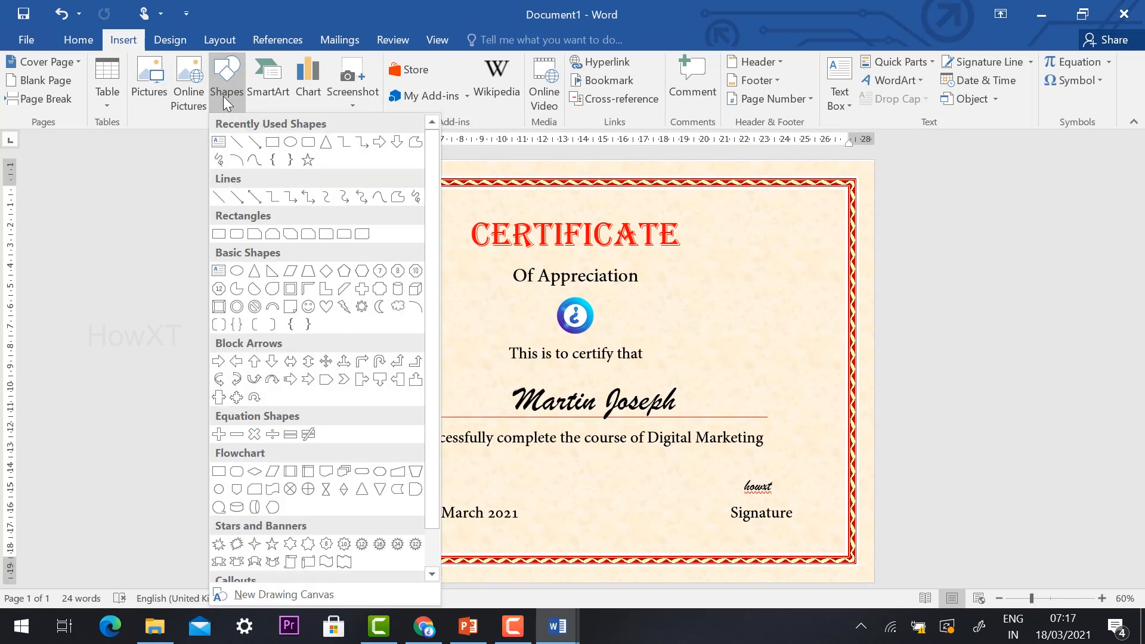
pyautogui.click(330, 148)
pyautogui.moveTo(355, 234)
pyautogui.mouseDown()
pyautogui.moveTo(412, 304)
pyautogui.moveTo(435, 305)
pyautogui.mouseUp()
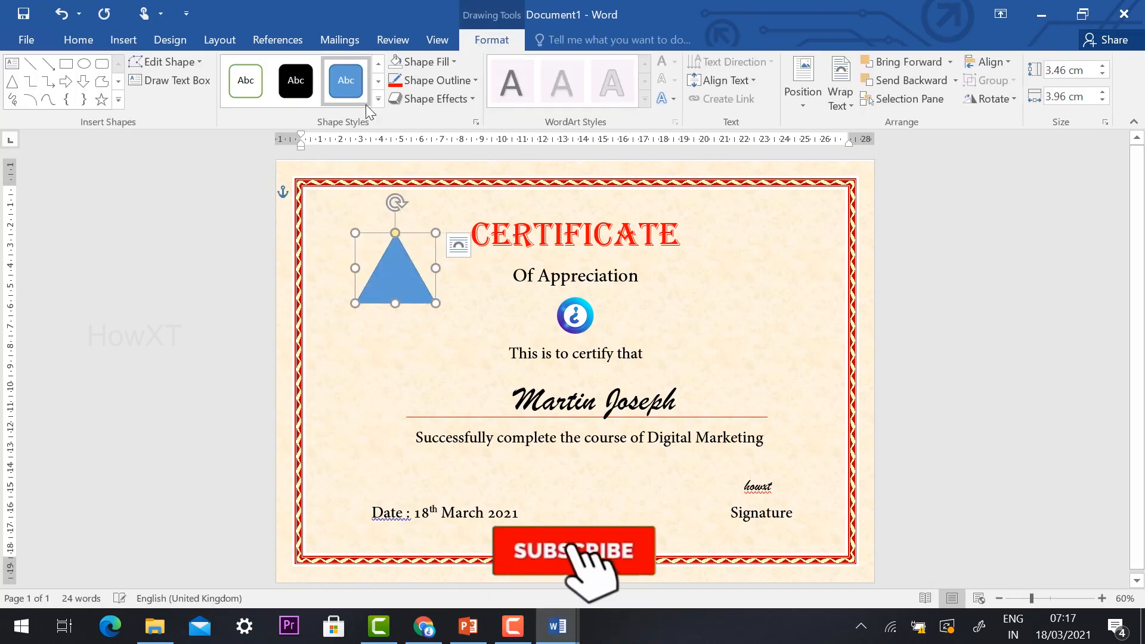
# Step: Fill the triangle with standard light blue and remove its outline
pyautogui.click(428, 59)
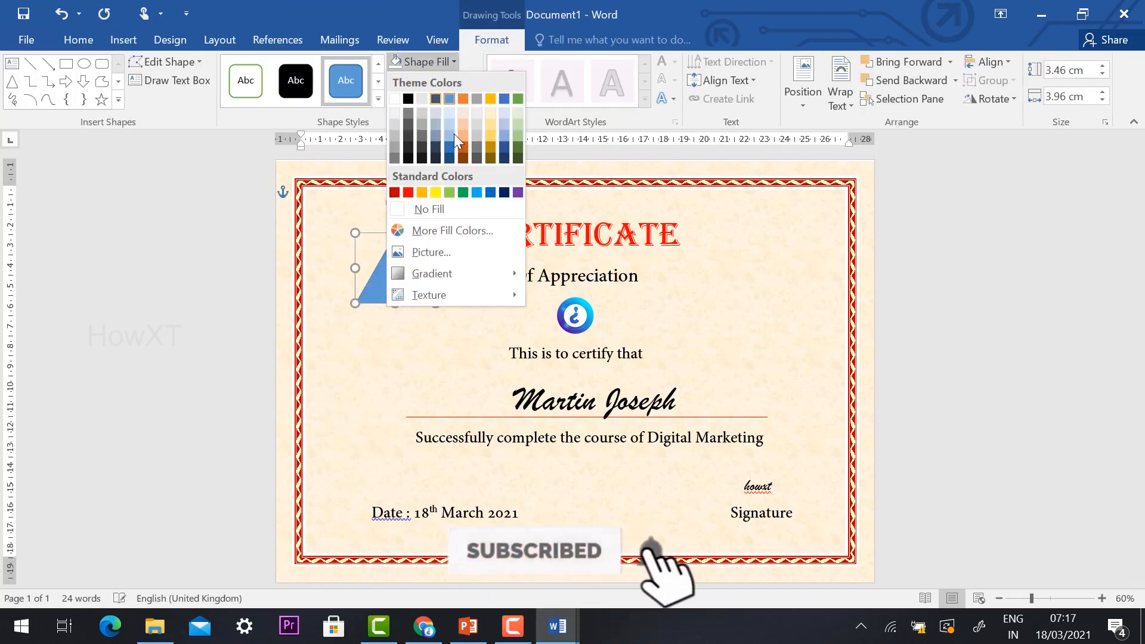
pyautogui.click(480, 192)
pyautogui.click(435, 81)
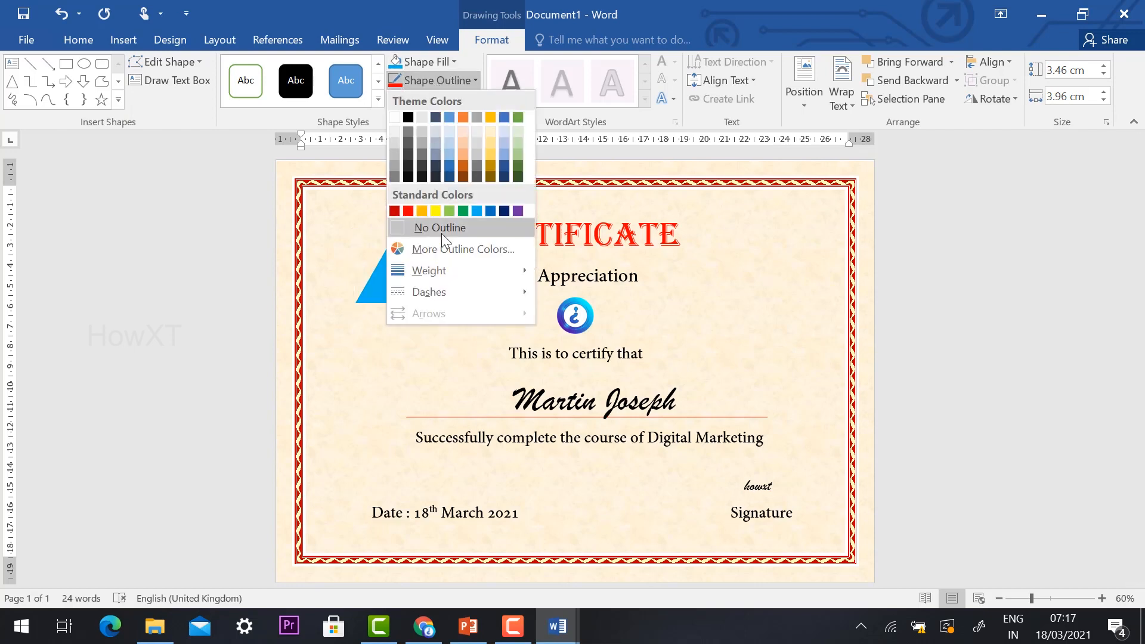
pyautogui.click(442, 230)
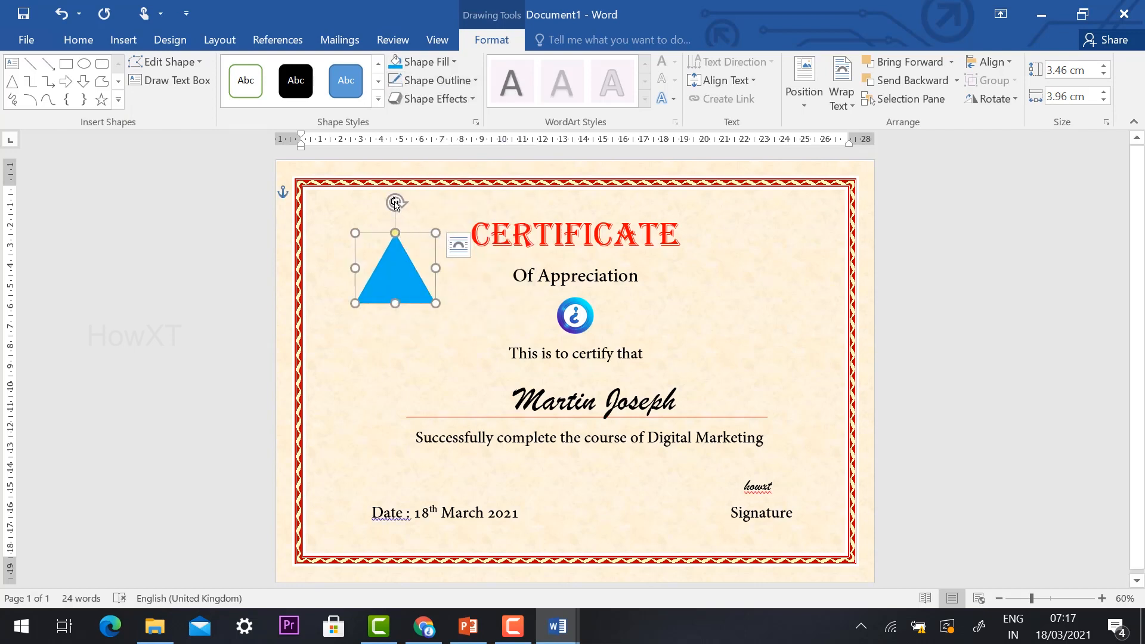
# Step: Rotate the triangle counterclockwise by about 45 degrees, widen it to about 6 cm and fit it inside the border's upper-left corner
pyautogui.moveTo(395, 203); pyautogui.dragTo(335, 211)
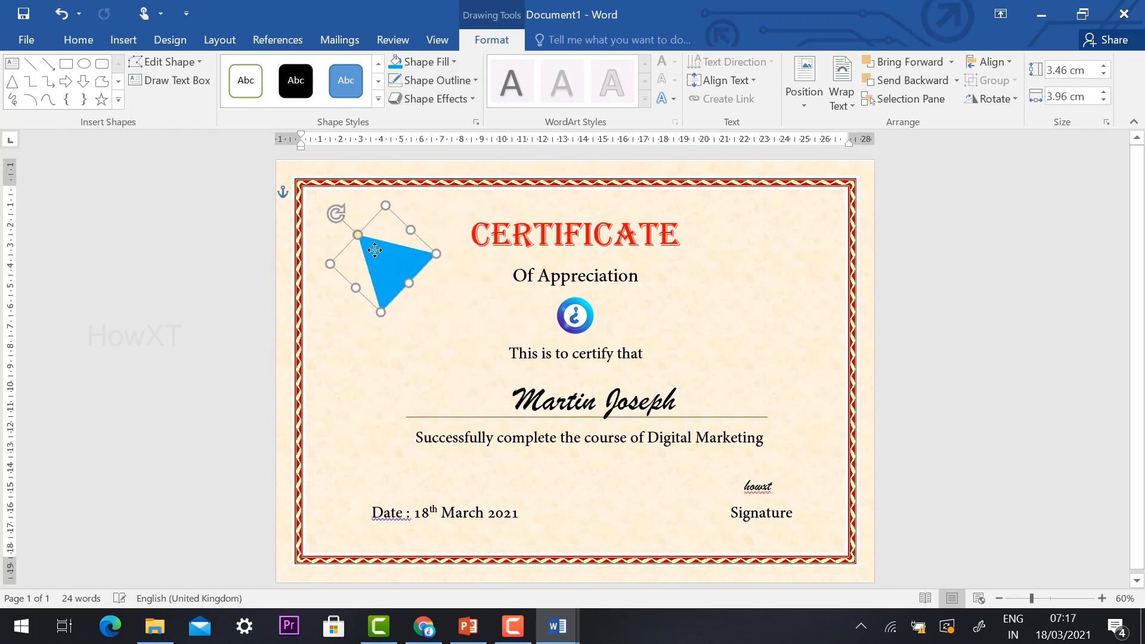
pyautogui.moveTo(374, 251)
pyautogui.mouseDown()
pyautogui.moveTo(346, 219)
pyautogui.moveTo(389, 190)
pyautogui.moveTo(372, 238)
pyautogui.mouseUp()
pyautogui.moveTo(402, 185); pyautogui.dragTo(405, 181)
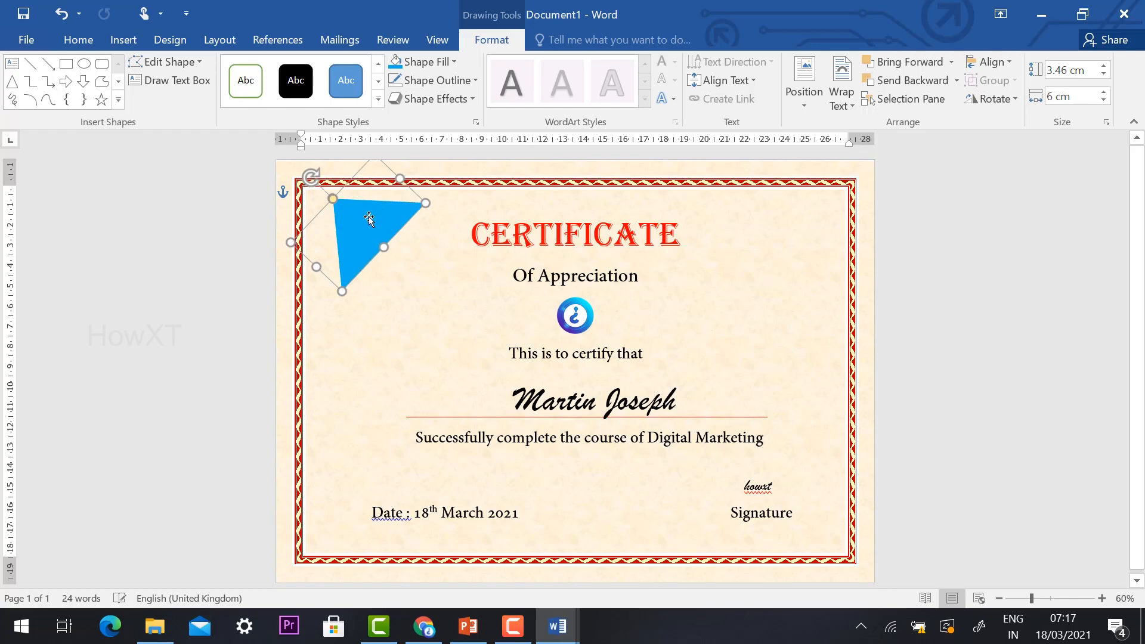
pyautogui.moveTo(368, 219); pyautogui.dragTo(354, 228)
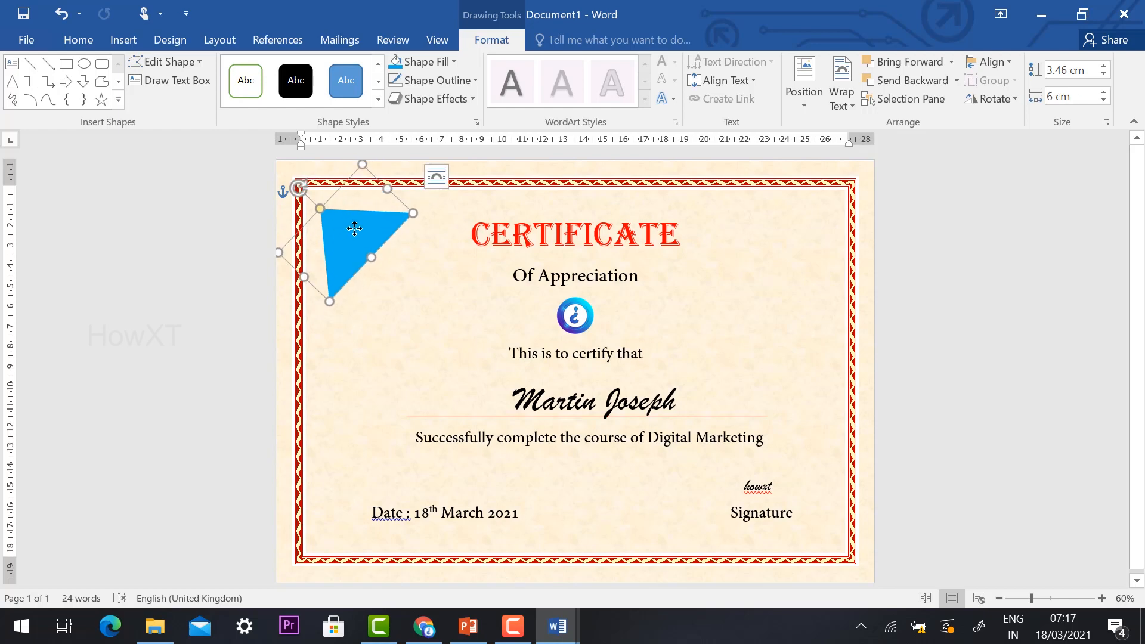
# Step: Duplicate the blue triangle and place the copy over it, offset slightly toward the page's upper-left corner
pyautogui.rightClick(354, 228)
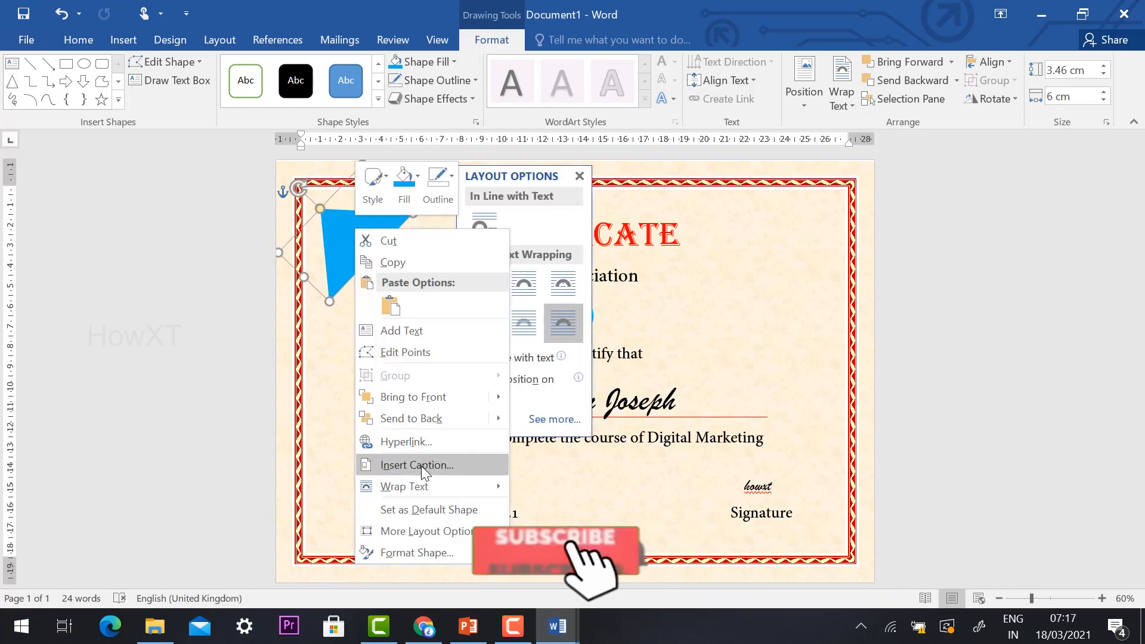
pyautogui.click(392, 264)
pyautogui.click(243, 279)
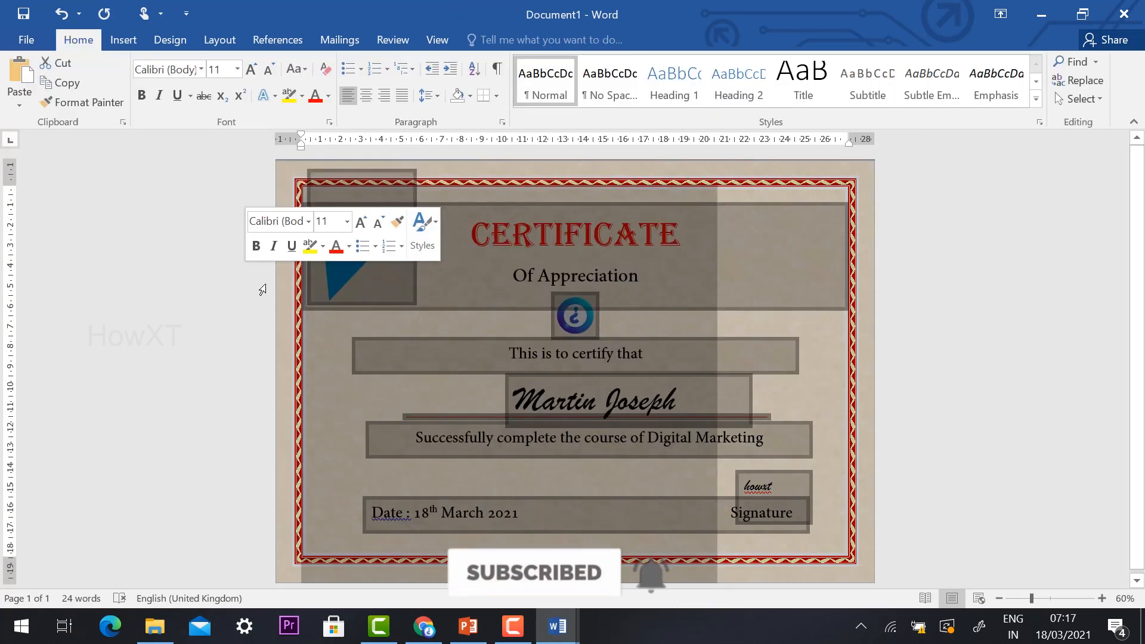
pyautogui.click(887, 278)
pyautogui.hotkey('ctrl', 'v')
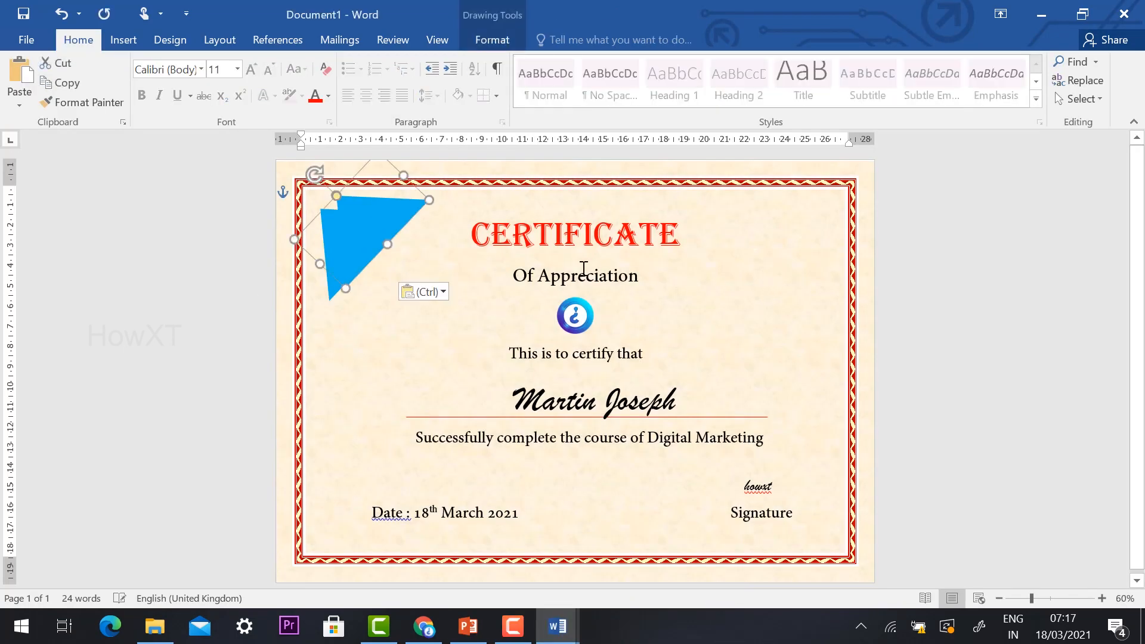
pyautogui.moveTo(356, 220); pyautogui.dragTo(333, 221)
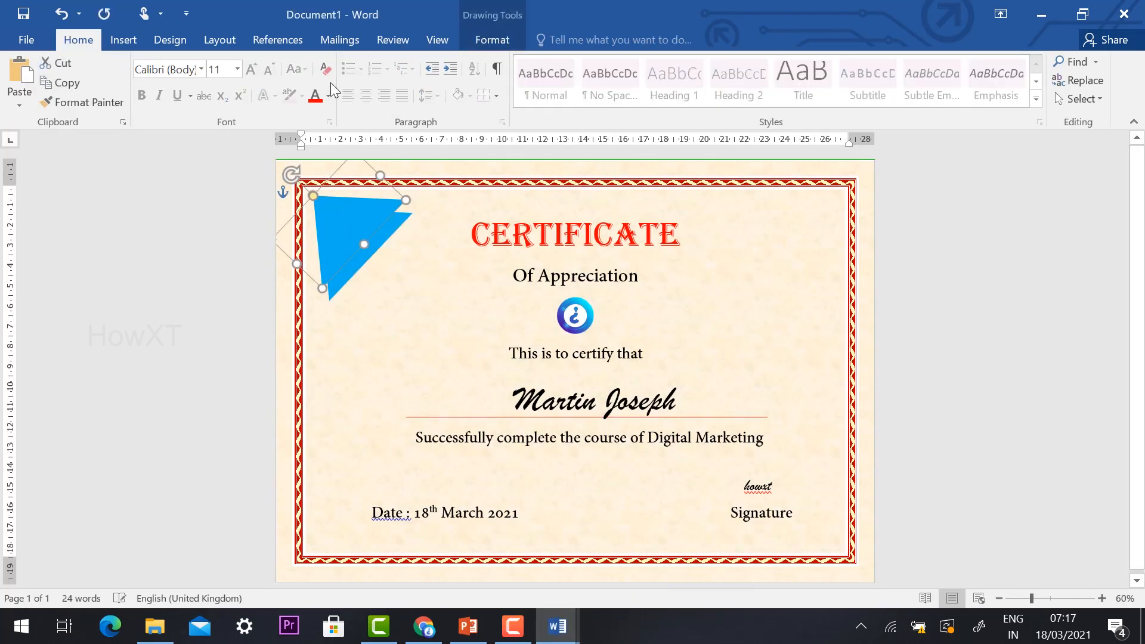
# Step: Fill the front triangle with red and deselect it
pyautogui.click(492, 42)
pyautogui.click(417, 62)
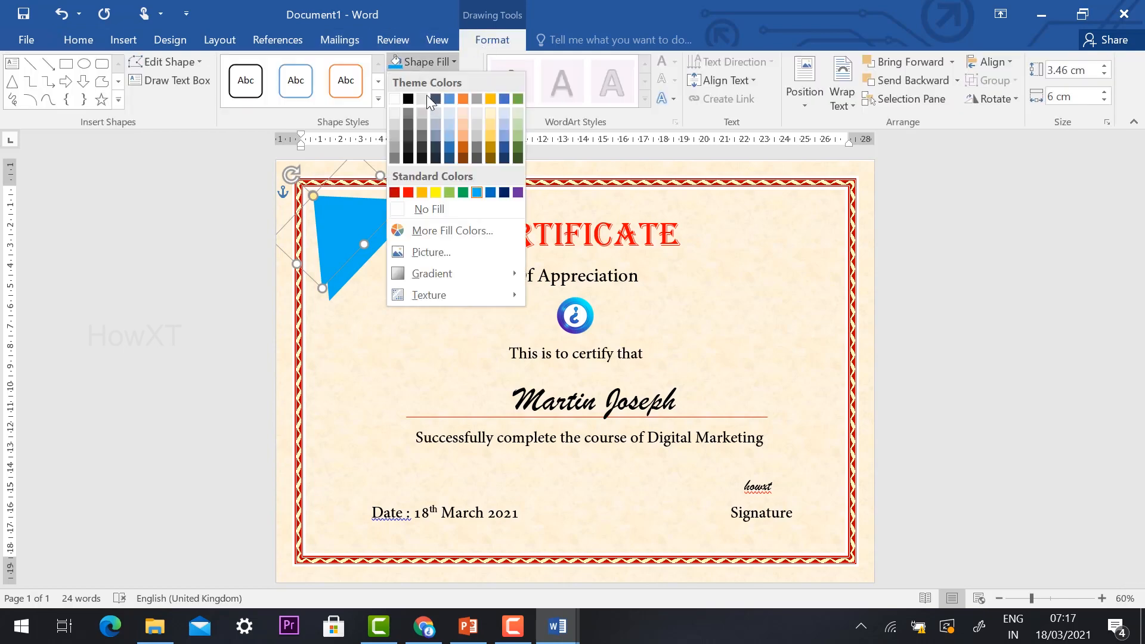
pyautogui.click(409, 191)
pyautogui.tripleClick(184, 239)
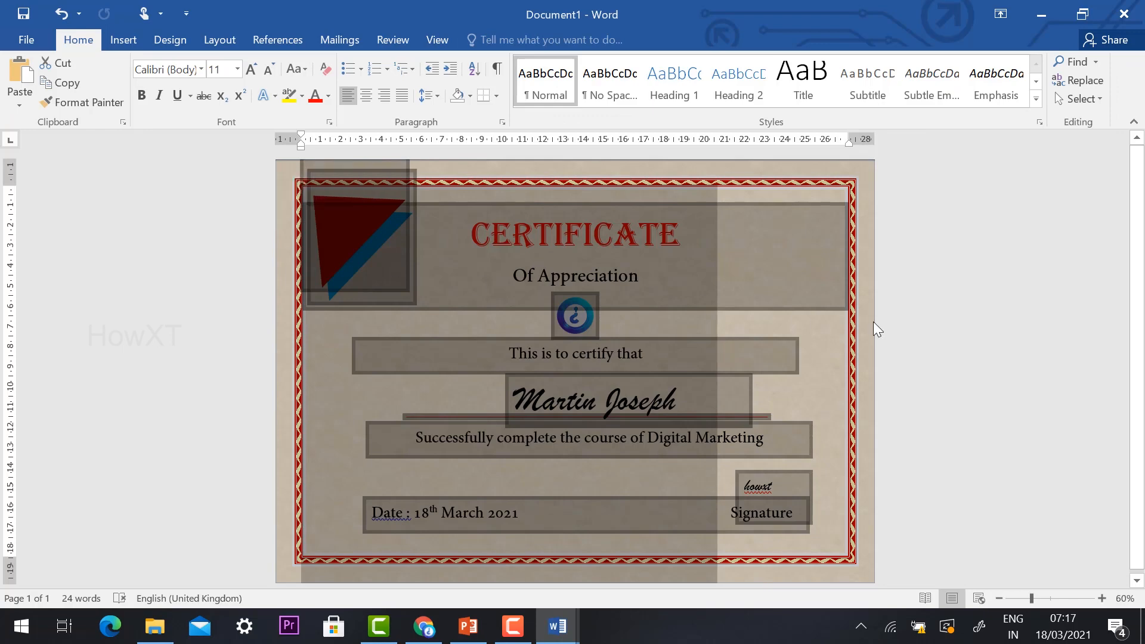
pyautogui.click(921, 345)
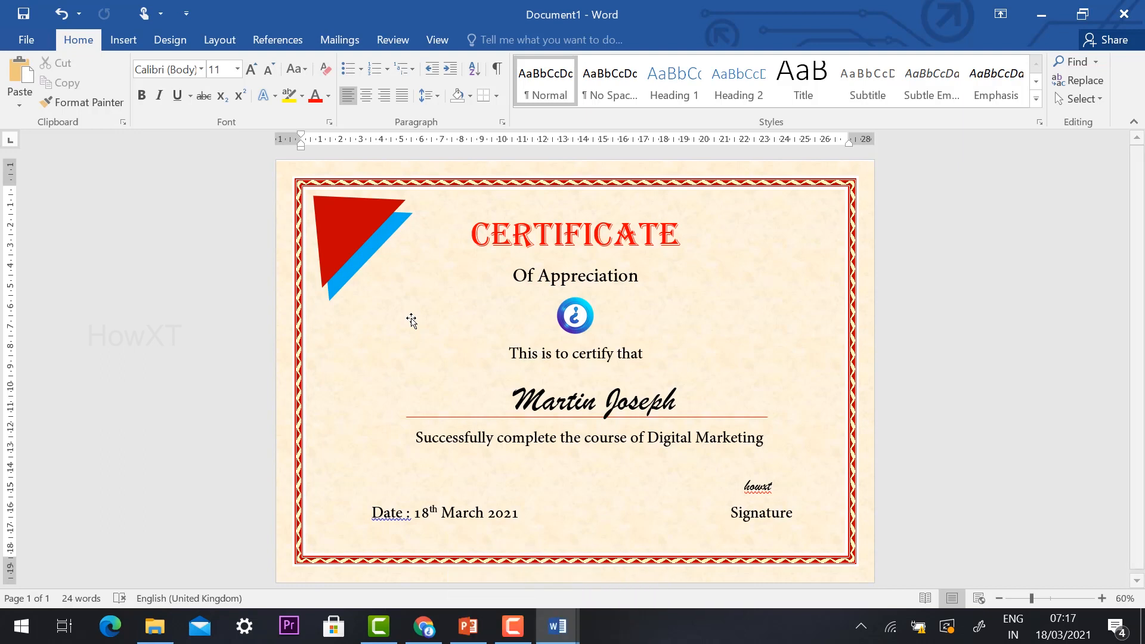
# Step: Group the blue and red triangles into one object
pyautogui.click(362, 227)
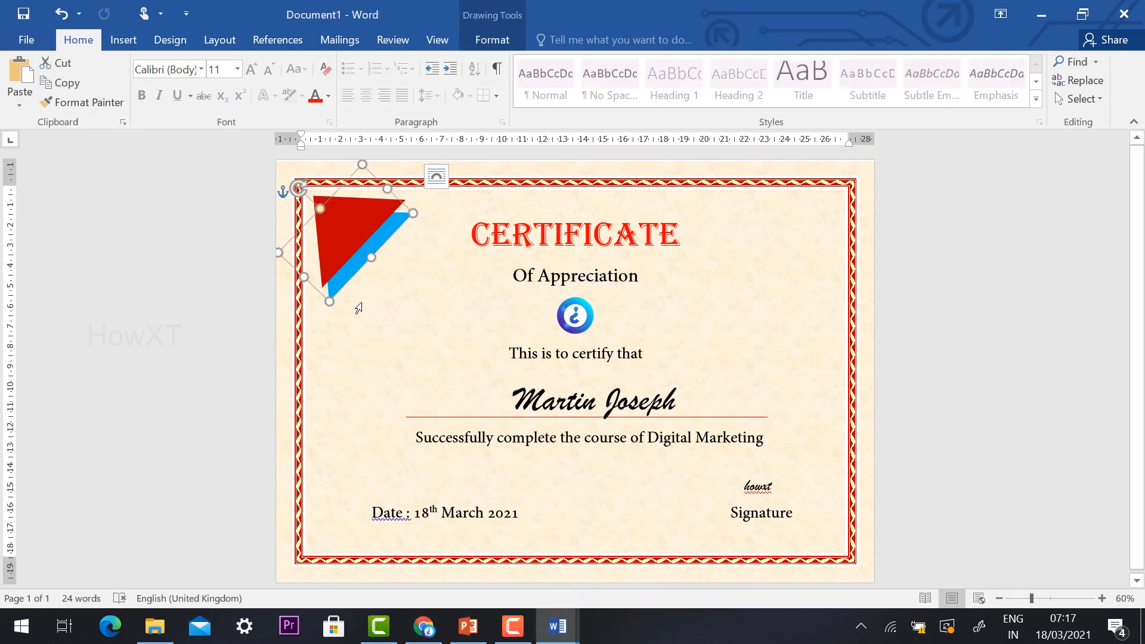
pyautogui.keyDown('shift'); pyautogui.click(326, 216); pyautogui.keyUp('shift')
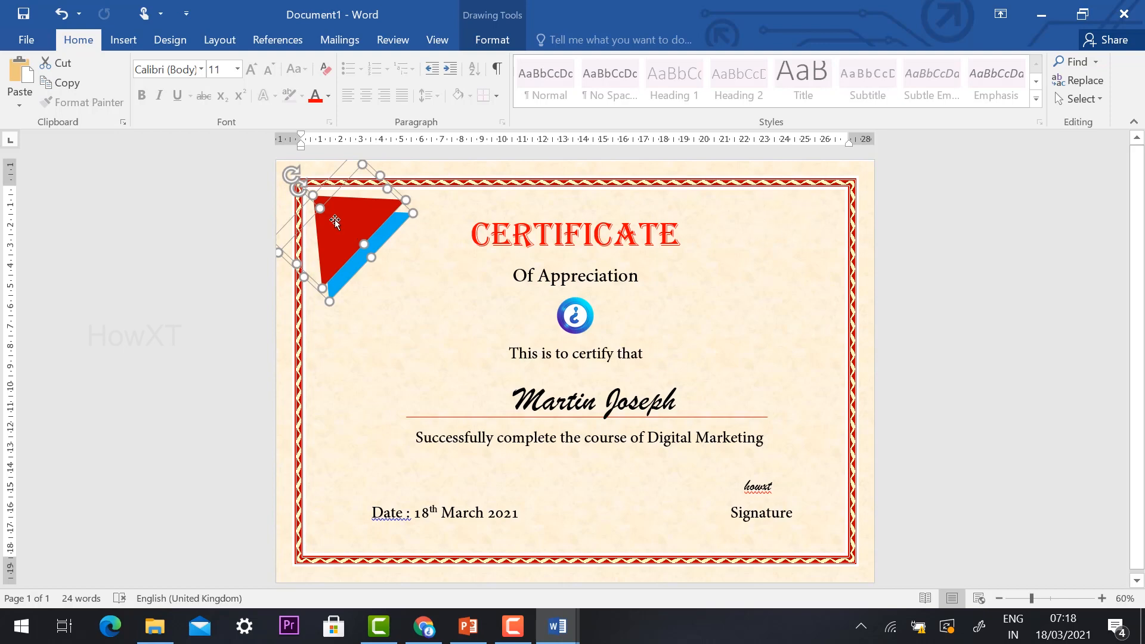
pyautogui.rightClick(334, 219)
pyautogui.moveTo(429, 328)
pyautogui.click(513, 323)
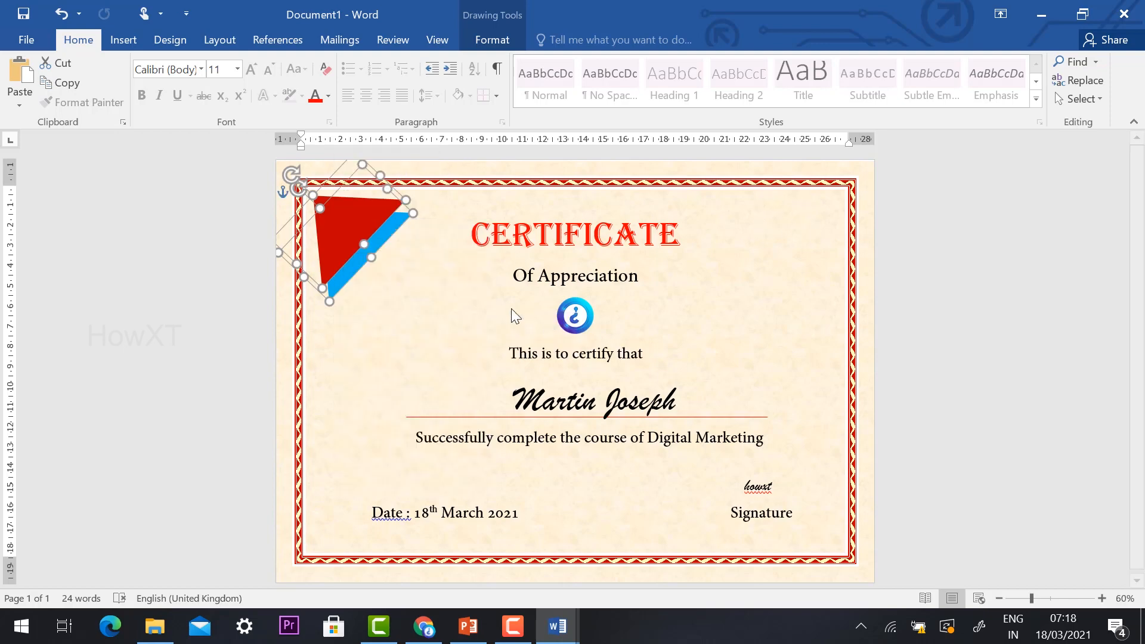
# Step: Copy the grouped triangles and paste a duplicate onto the certificate
pyautogui.rightClick(341, 221)
pyautogui.click(377, 252)
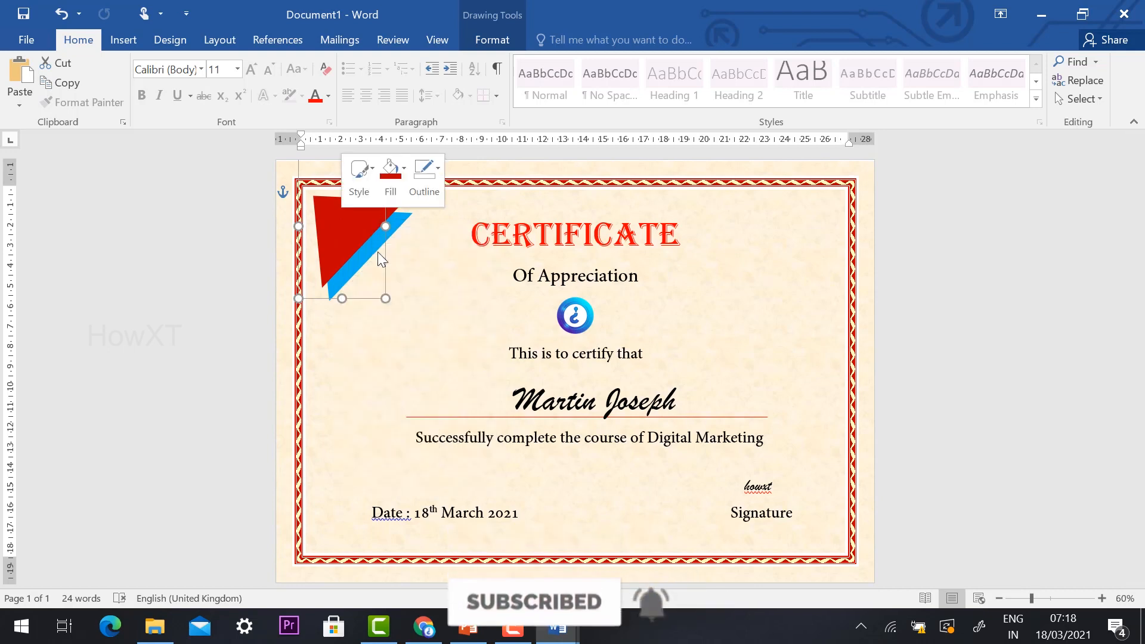
pyautogui.hotkey('ctrl', 'v')
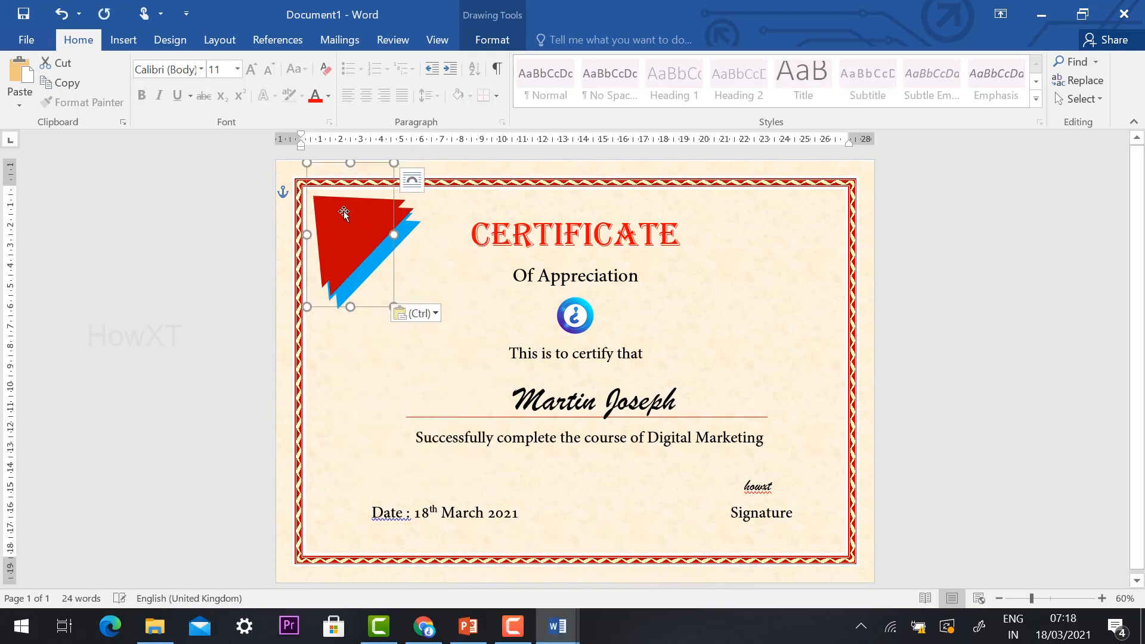
# Step: Rotate the duplicated triangle group clockwise and fit it inside the border's upper-right corner, mirroring the original
pyautogui.moveTo(340, 209); pyautogui.dragTo(722, 269)
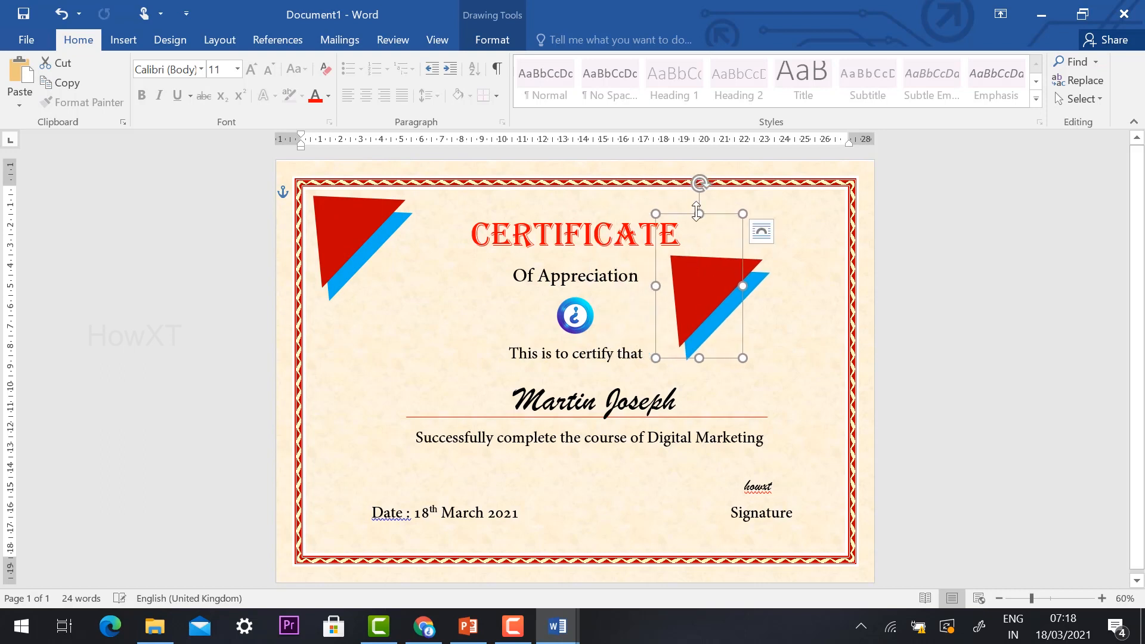
pyautogui.moveTo(699, 183); pyautogui.dragTo(797, 309)
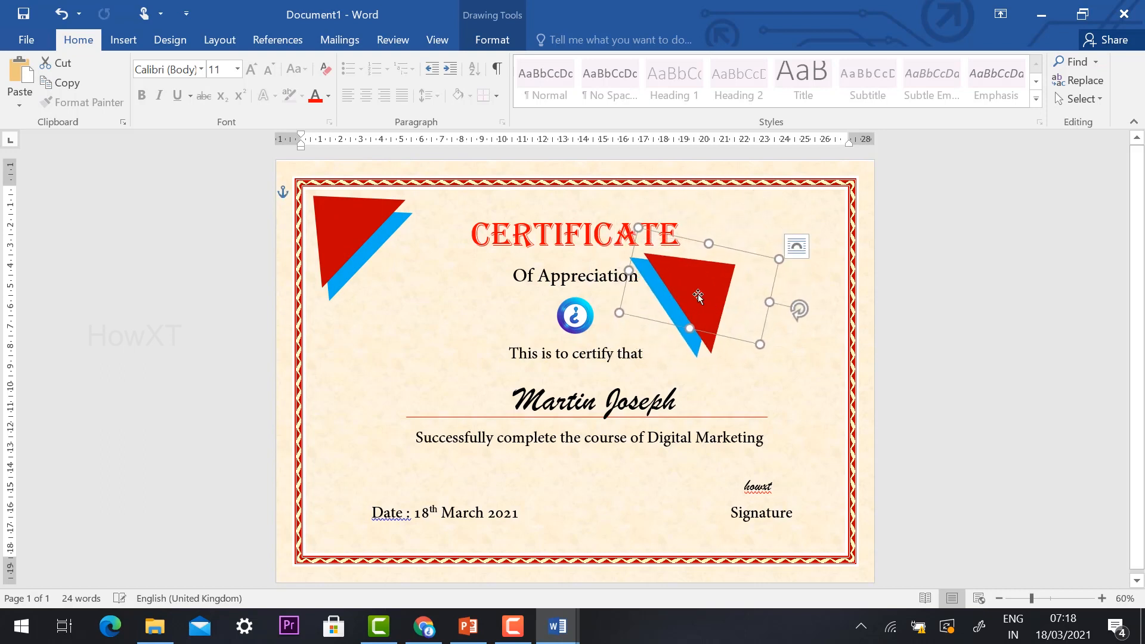
pyautogui.moveTo(721, 268); pyautogui.dragTo(778, 259)
pyautogui.moveTo(863, 265); pyautogui.dragTo(862, 244)
pyautogui.moveTo(756, 239); pyautogui.dragTo(810, 212)
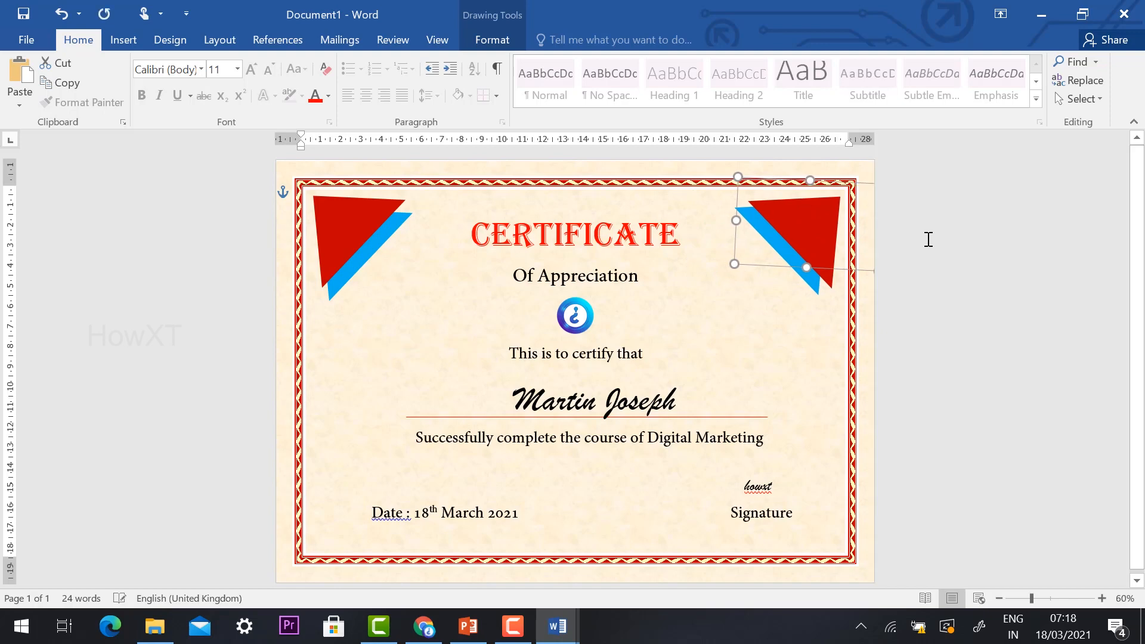
pyautogui.click(916, 342)
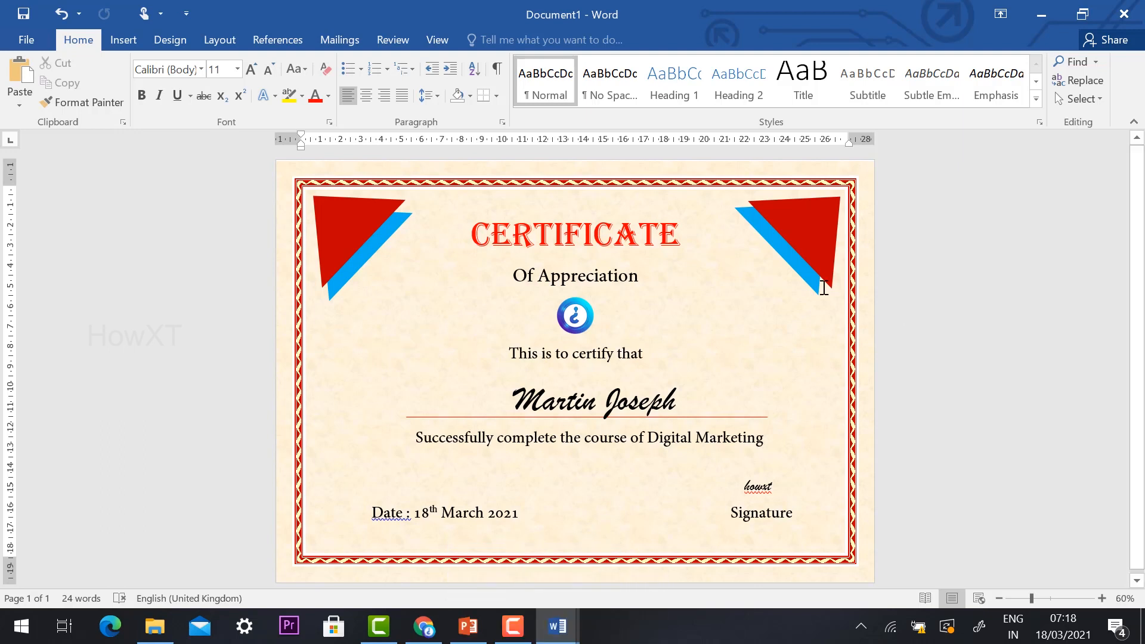
# Step: Save the document as a PDF named certificate in the Documents folder
pyautogui.click(14, 38)
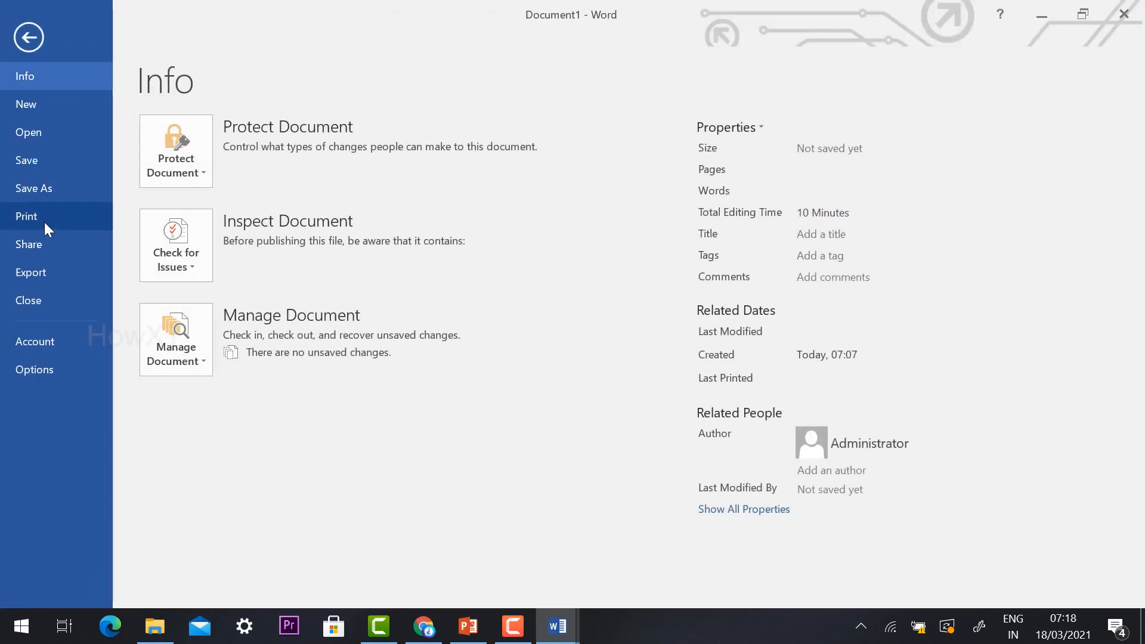
pyautogui.click(24, 189)
pyautogui.click(243, 284)
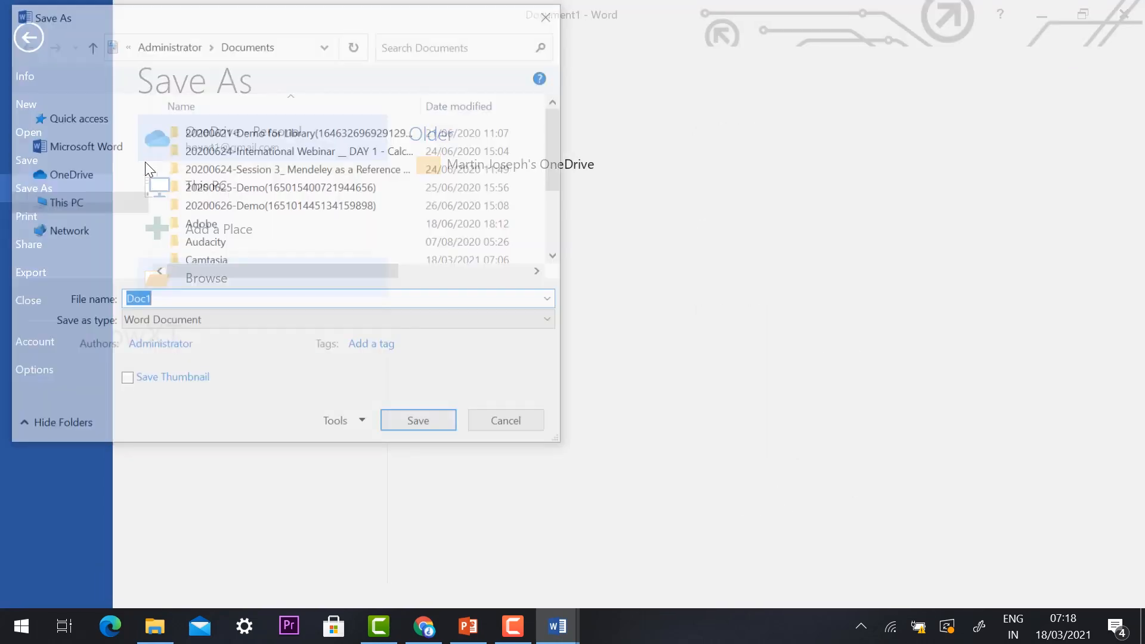
pyautogui.click(201, 322)
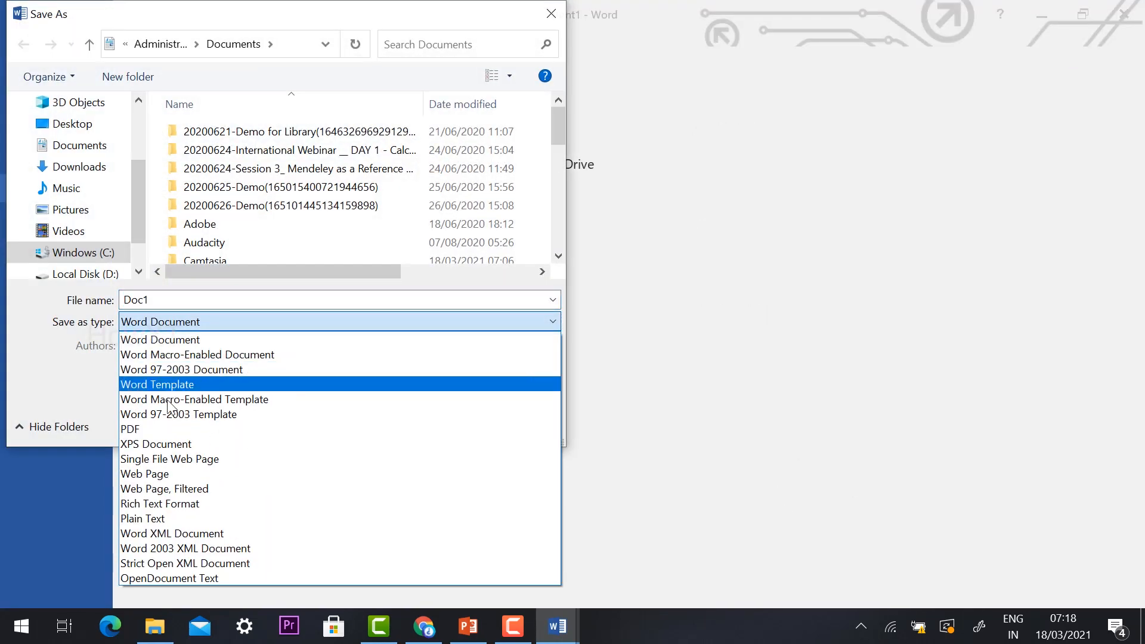
pyautogui.click(145, 425)
pyautogui.doubleClick(163, 299)
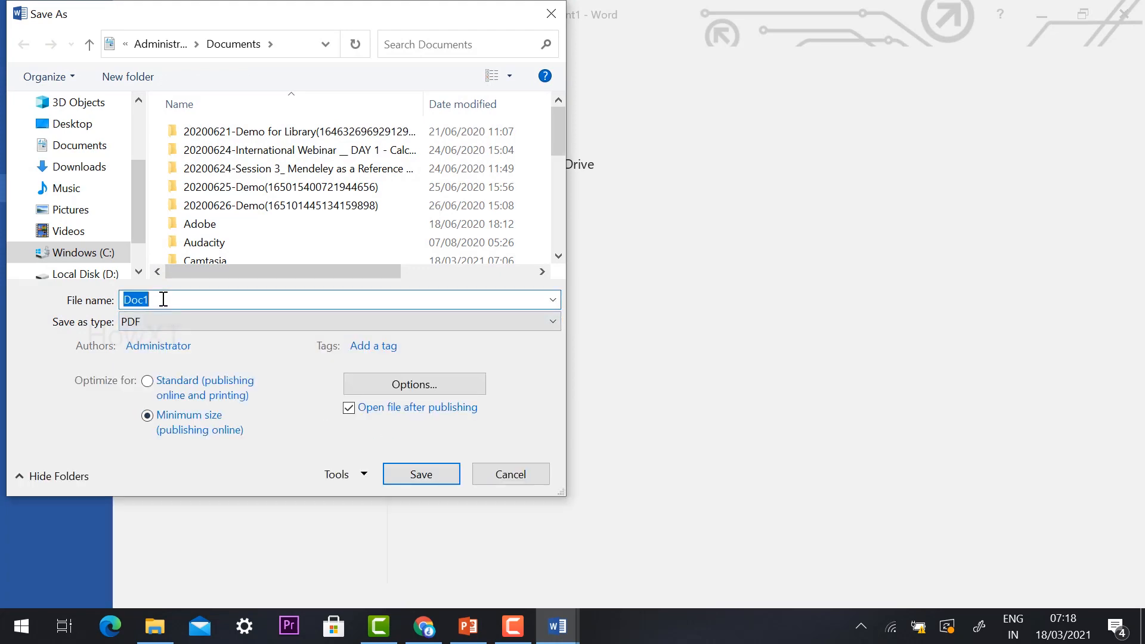
pyautogui.write('cert')
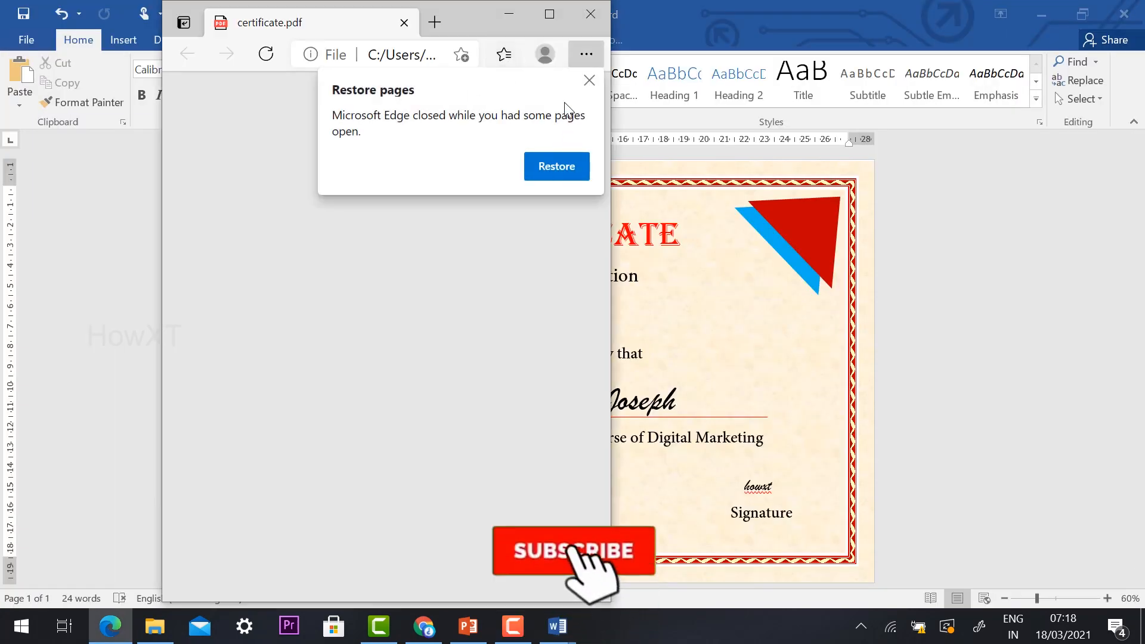
# Step: Dismiss the Restore pages prompt in Edge and view certificate.pdf enlarged in a maximized window
pyautogui.click(590, 80)
pyautogui.click(552, 15)
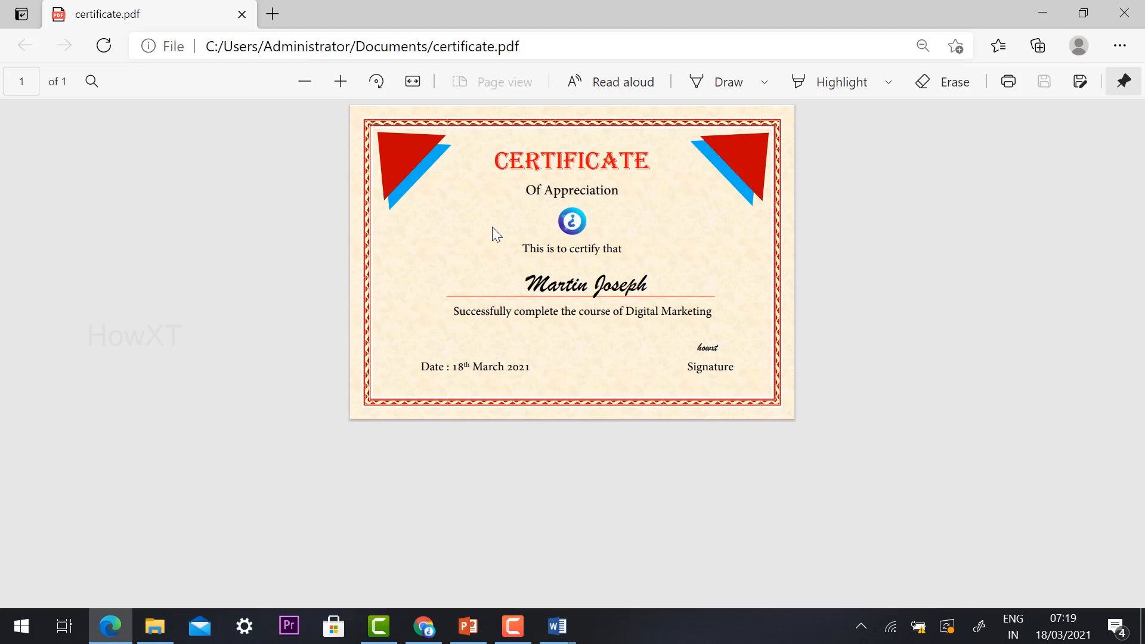
pyautogui.hotkey('ctrl', '+')
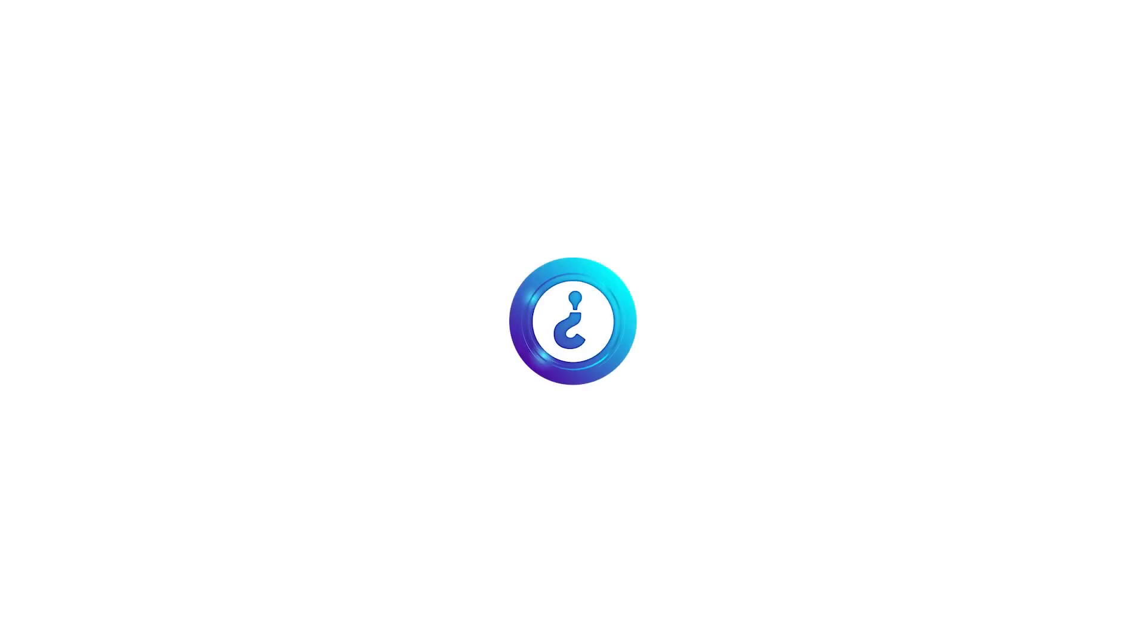